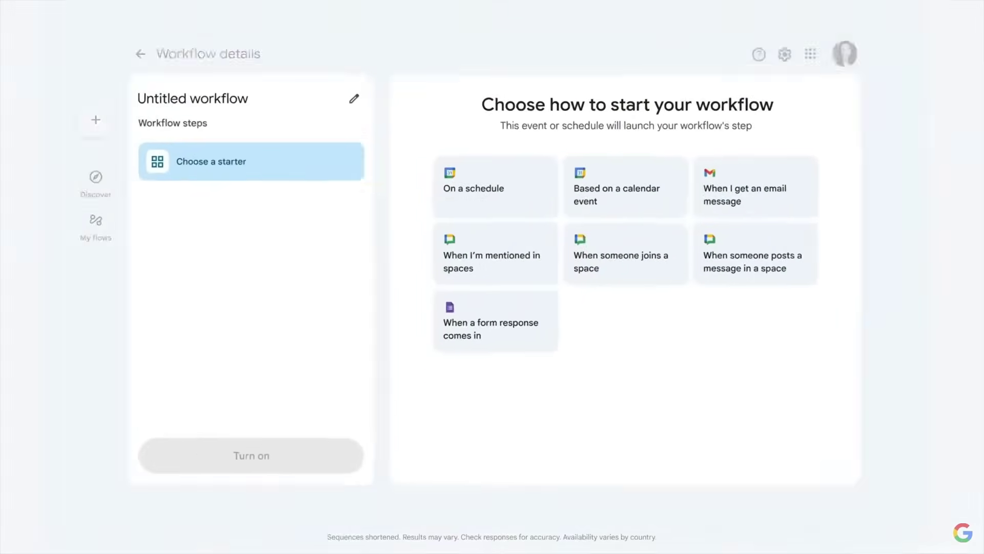
# Trigger the flow on Cymbal Jewelry Customer Feedback Form responses and add a Post in a space step
pyautogui.click(527, 340)
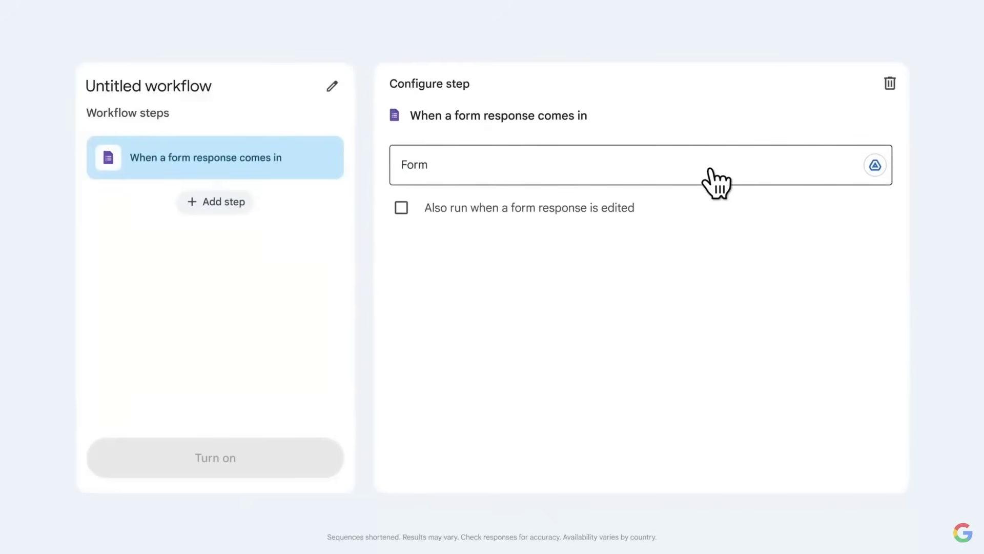
pyautogui.click(712, 180)
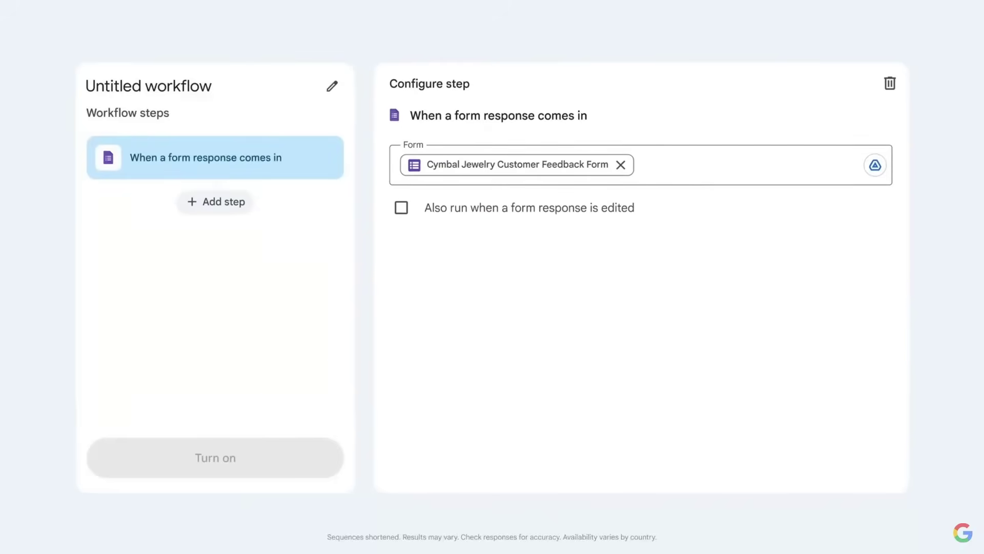
pyautogui.click(232, 211)
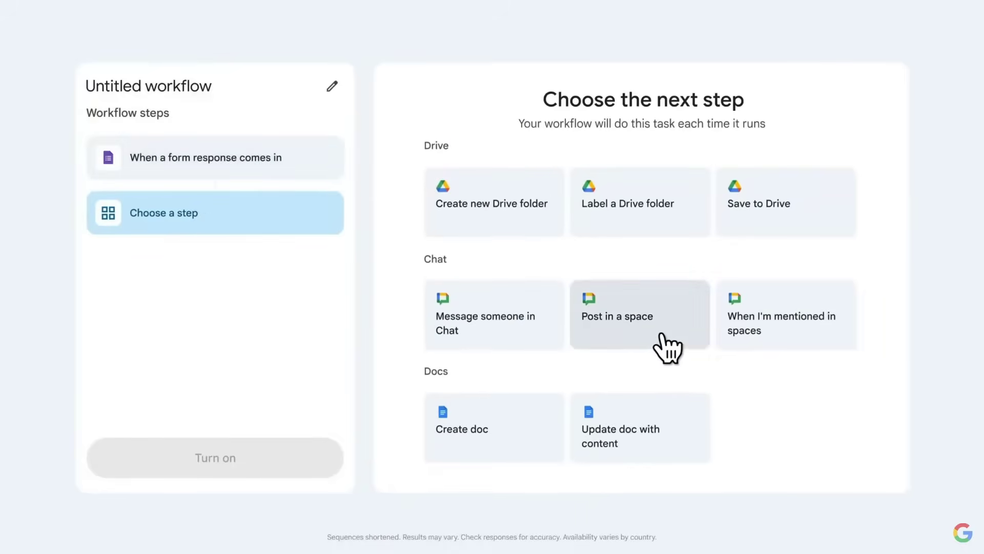
pyautogui.click(666, 342)
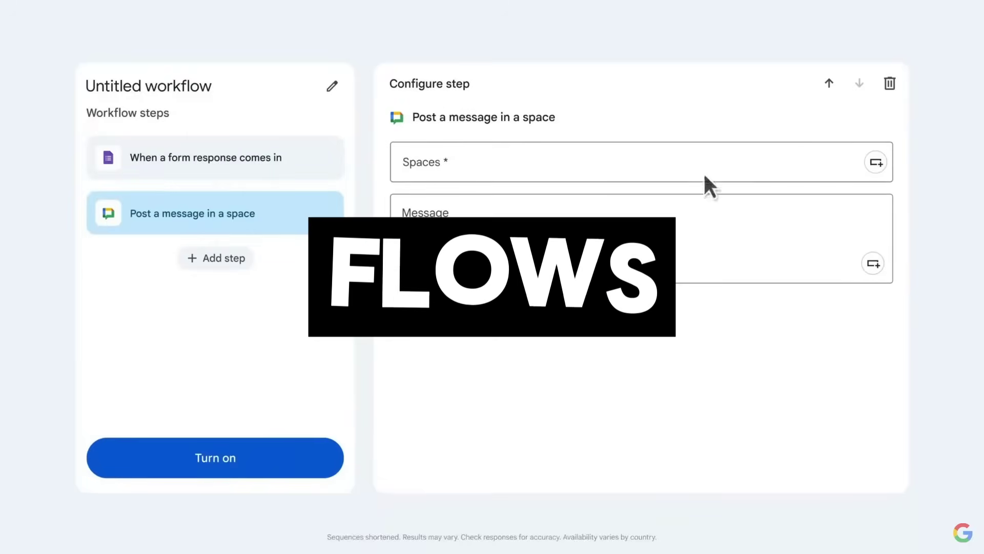
# Post 'New customer feedback submitted by' to Cymbal Customer Service and turn the workflow on
pyautogui.click(709, 165)
pyautogui.write('Cymbal')
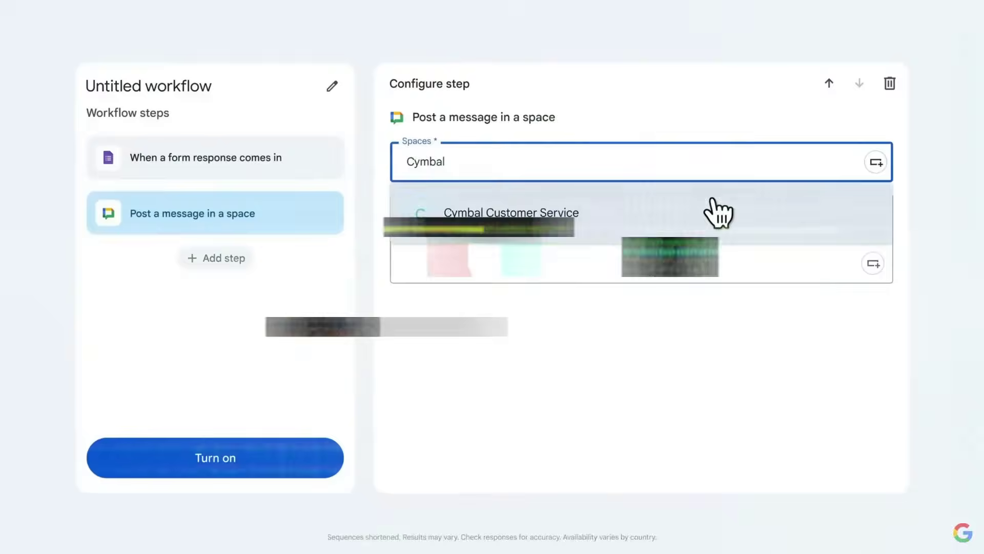
pyautogui.click(710, 200)
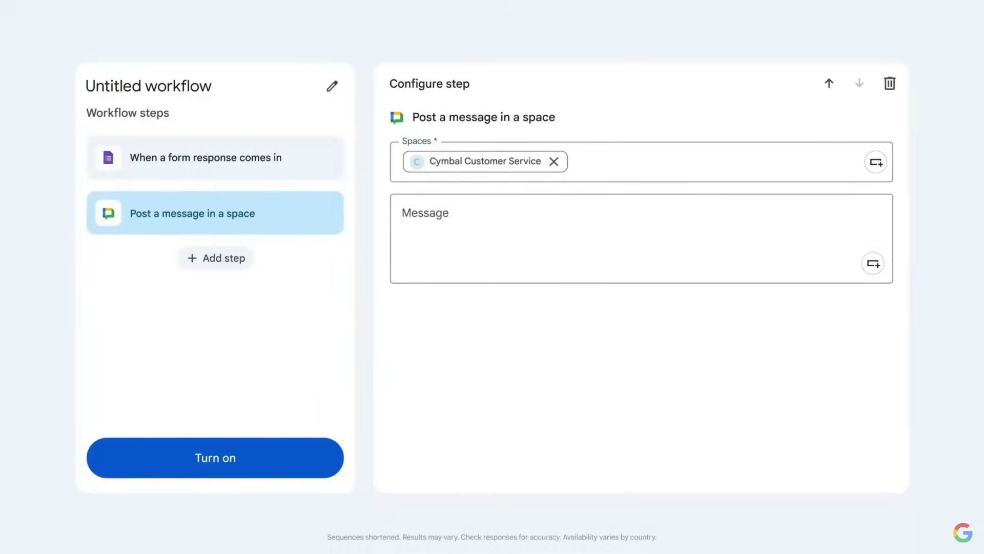
pyautogui.click(641, 236)
pyautogui.write('New customer feedback submitted by Form submitter - Email address')
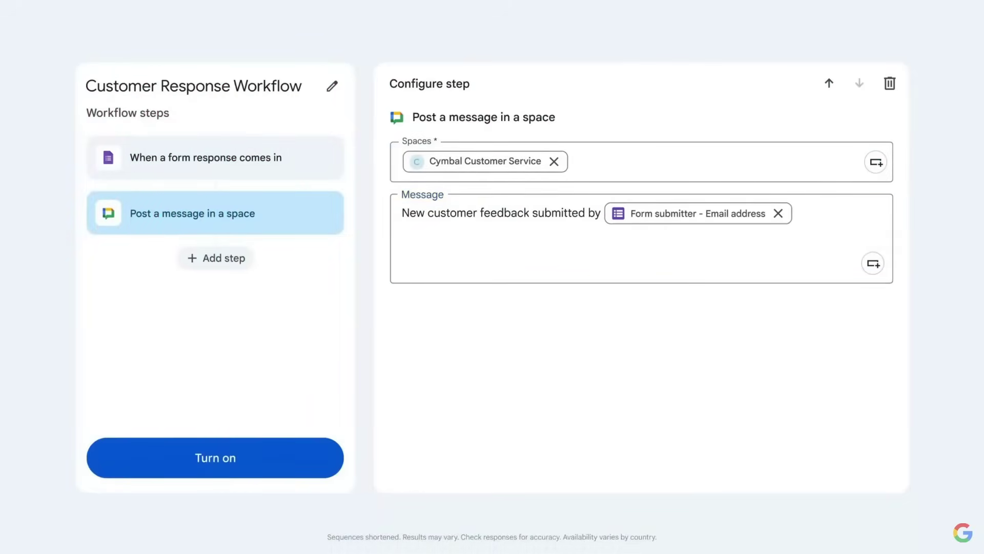
pyautogui.click(263, 468)
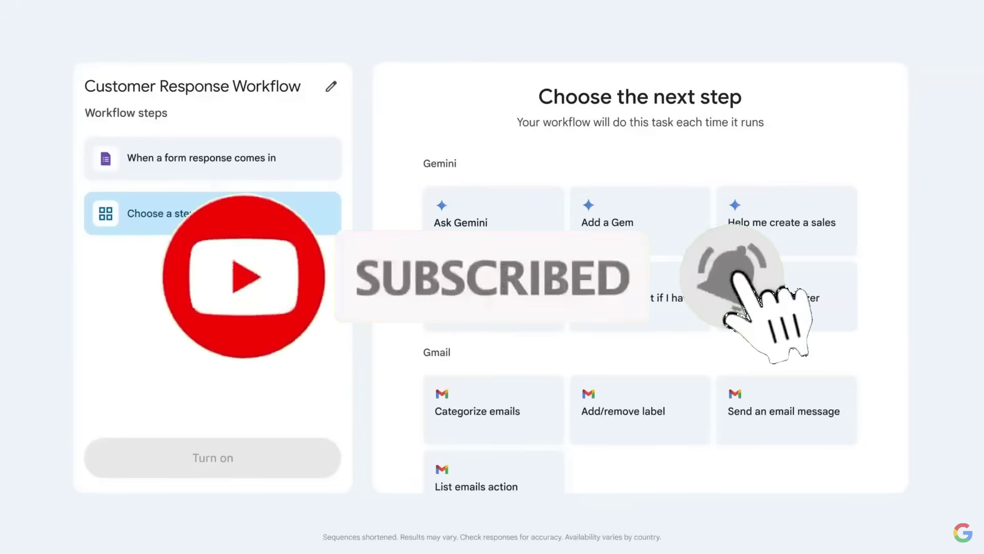
# Add an Ask Gemini step that summarizes each response and prioritizes it using the pasted doc link
pyautogui.click(492, 218)
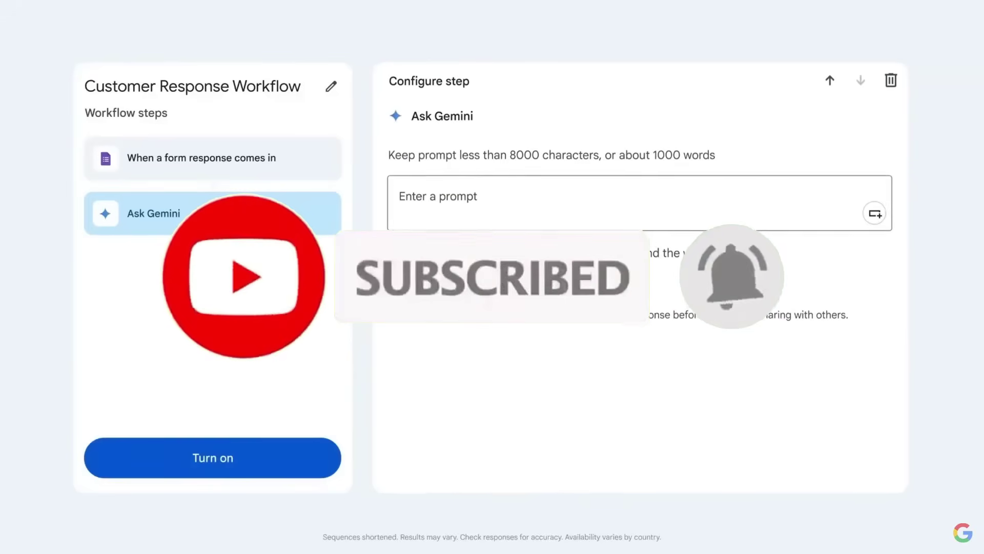
pyautogui.click(725, 210)
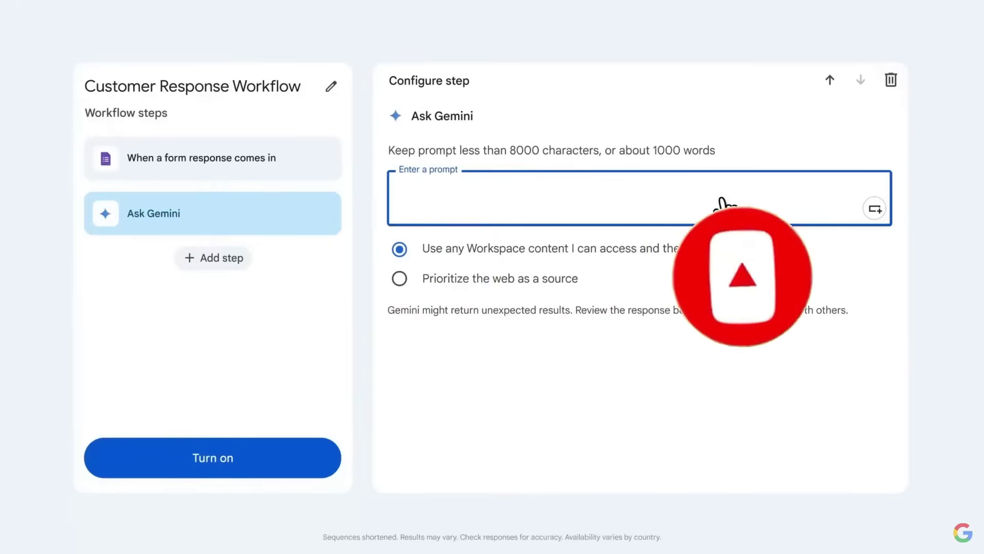
pyautogui.write('Take a look at the response Feedback Form - Response Summary')
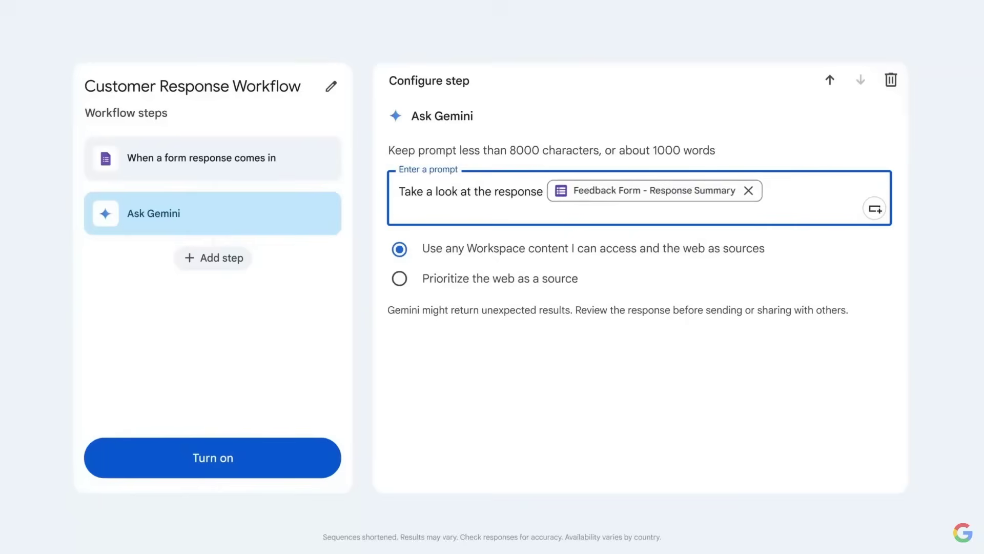
pyautogui.write(' and proritize it based on this doc')
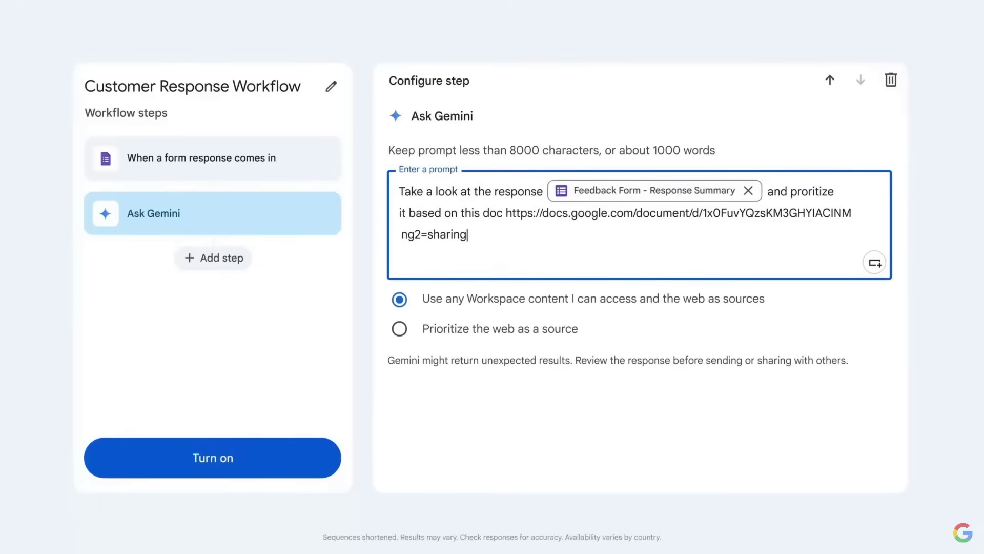
pyautogui.press('Return')
pyautogui.press('Return')
pyautogui.write('Specifically out')
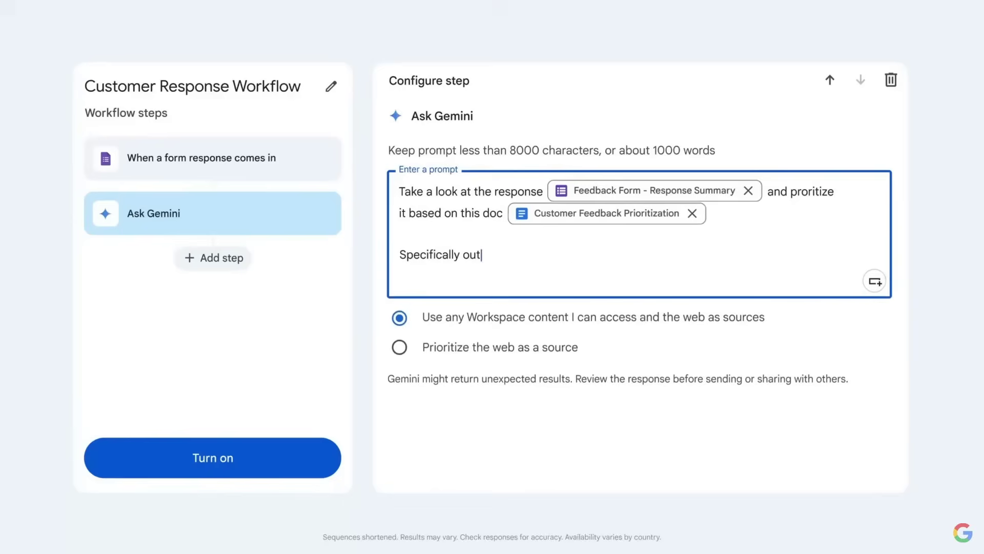
pyautogui.write('put a short summary of the response. Then list priority as High Priority, Medium Priority or Low Priority')
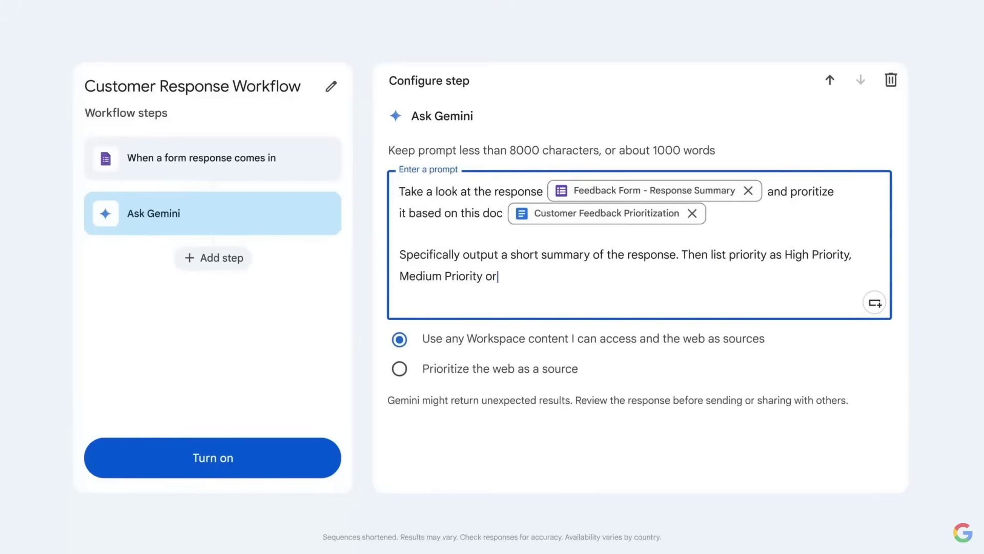
# Add a Post in a space step after Ask Gemini and save the workflow
pyautogui.click(233, 261)
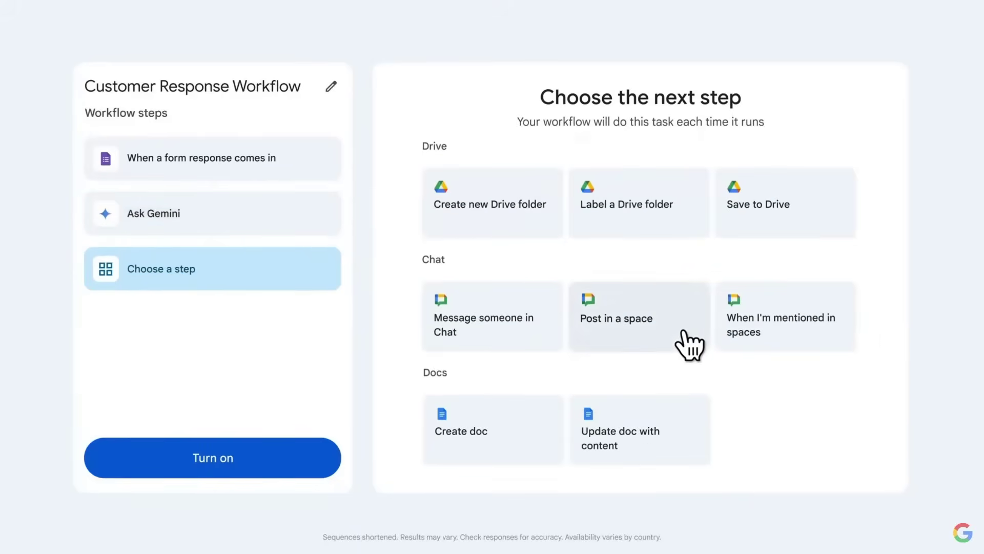
pyautogui.click(684, 332)
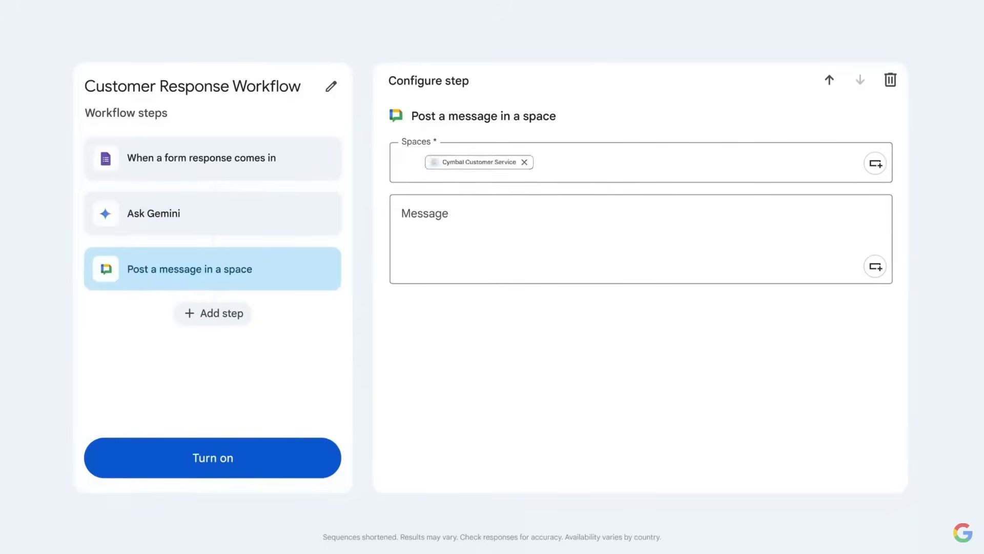
pyautogui.click(268, 479)
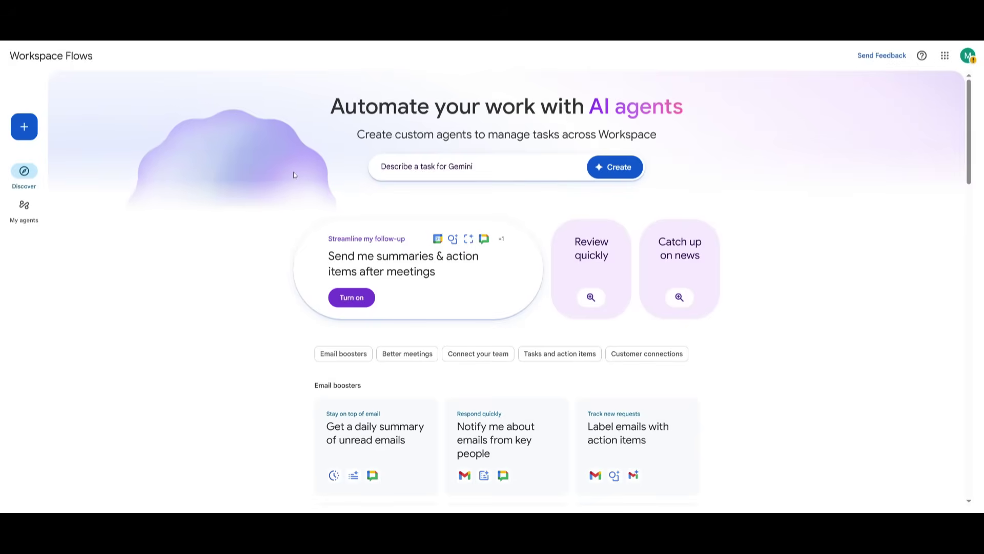
# Scroll down the Discover page past the Email boosters and Better meetings template cards
pyautogui.scroll(-4, 287, 193)
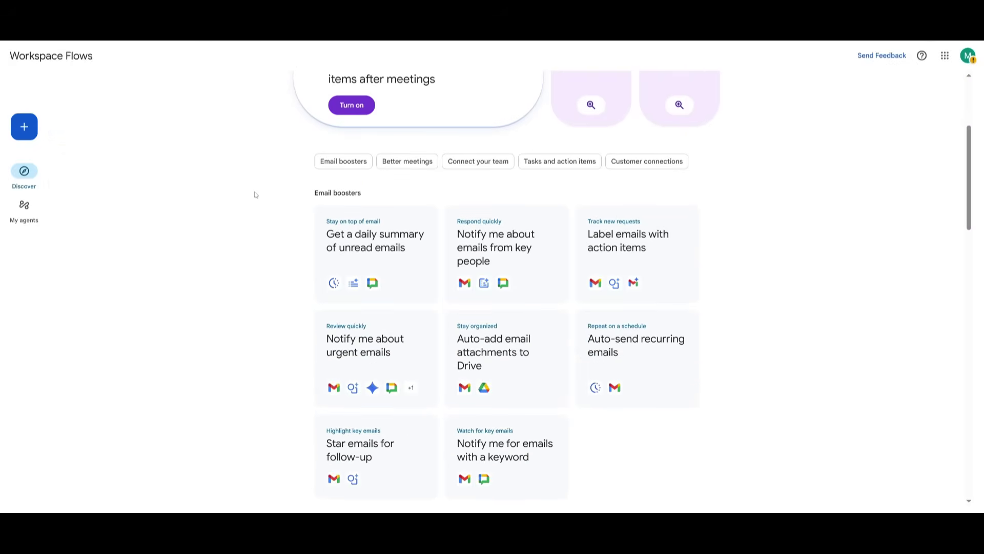
pyautogui.scroll(-2, 248, 220)
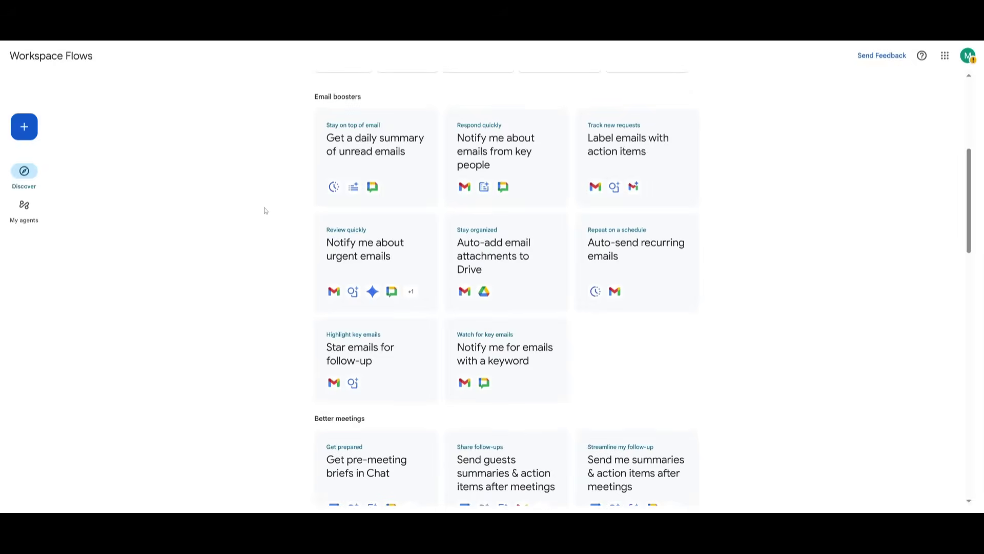
pyautogui.scroll(-5, 378, 358)
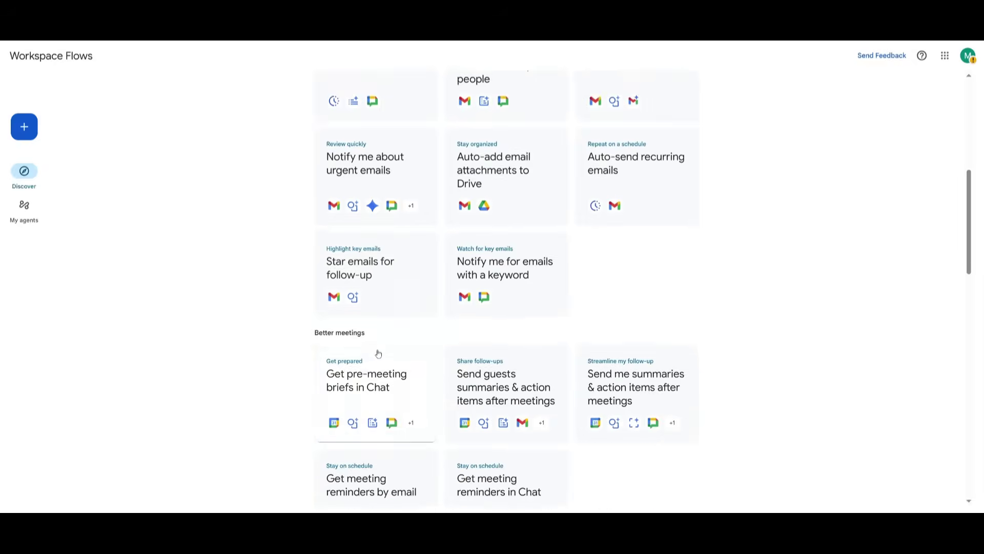
pyautogui.scroll(-4, 376, 322)
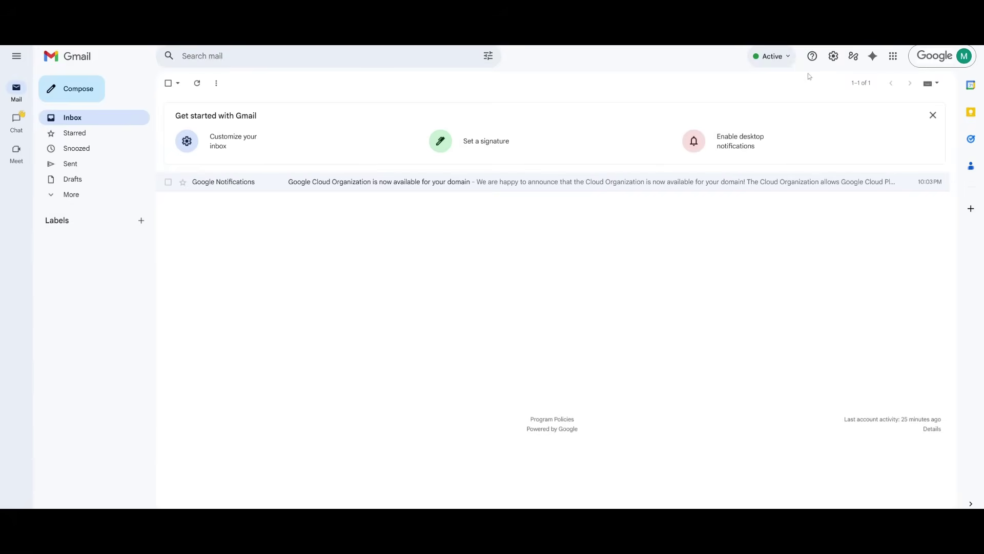
# Open the Flows side panel in Gmail and check its Discover, My agents and Activity tabs
pyautogui.click(854, 56)
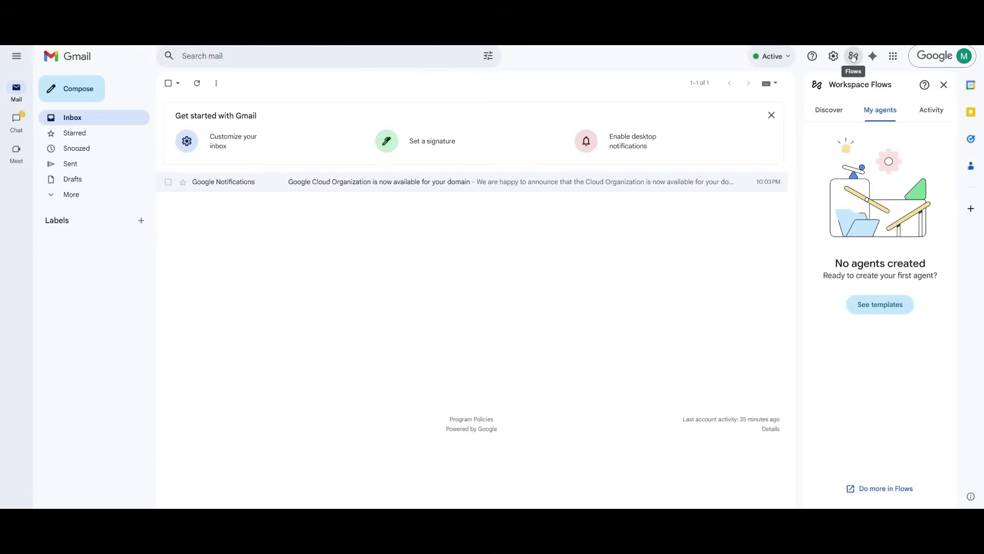
pyautogui.click(838, 112)
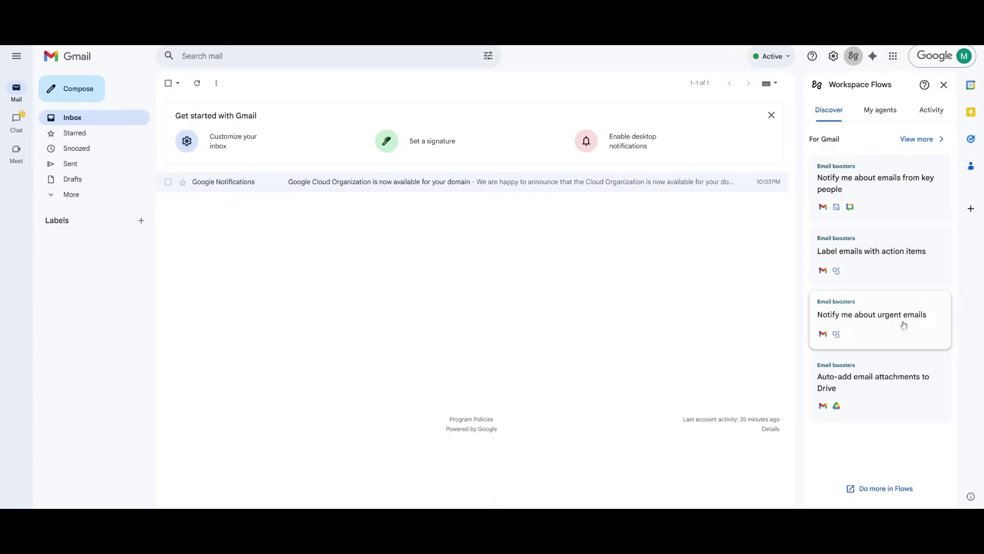
pyautogui.click(885, 120)
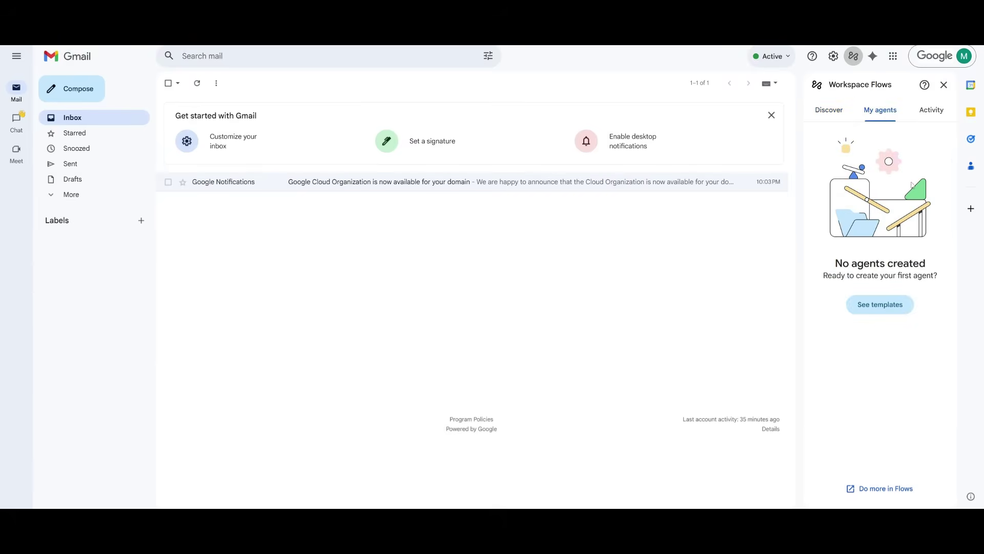
pyautogui.click(932, 110)
pyautogui.click(870, 112)
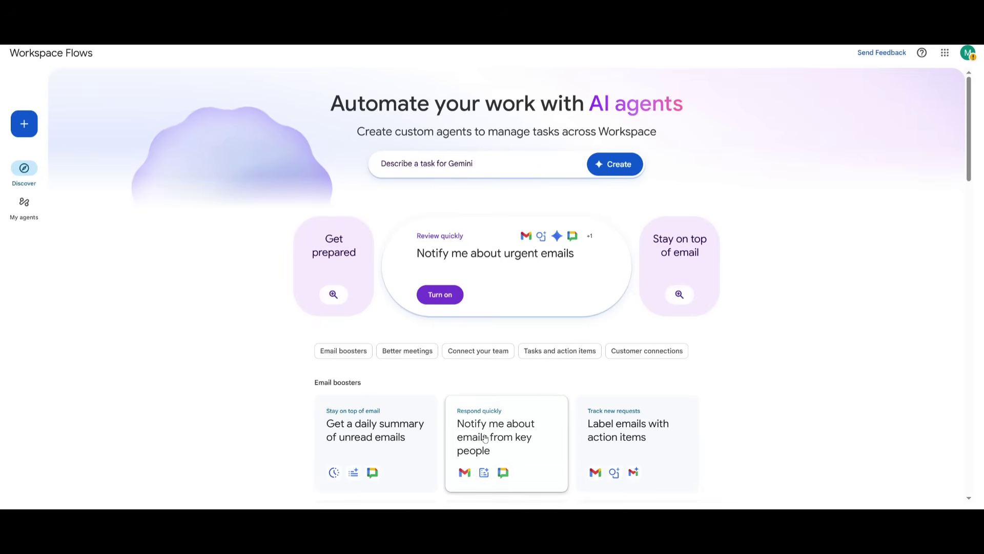
# Open the 'Notify me about emails from key people' template and filter the starter to one sender's emails containing 'AI Model'
pyautogui.click(485, 437)
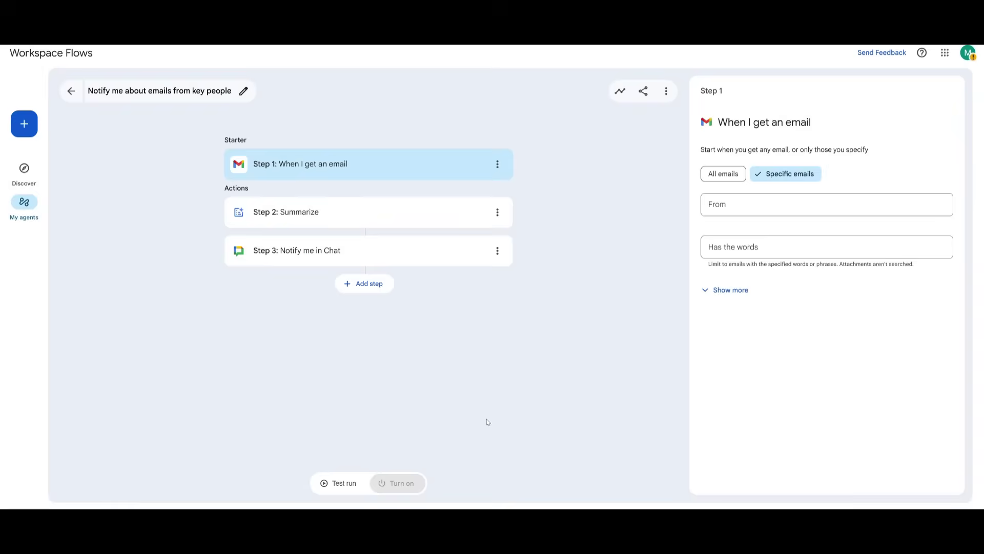
pyautogui.click(769, 204)
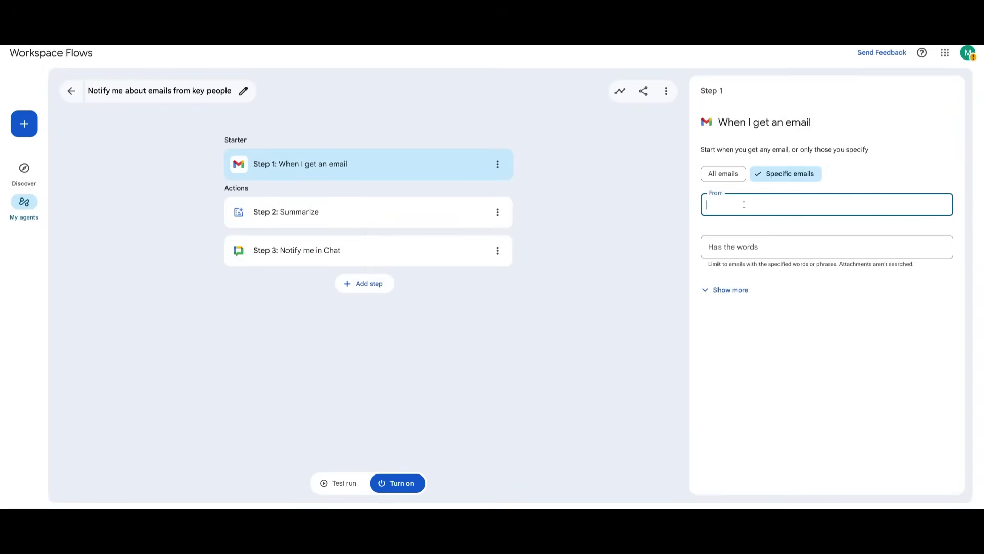
pyautogui.hotkey('ctrl', 'v')
pyautogui.click(769, 234)
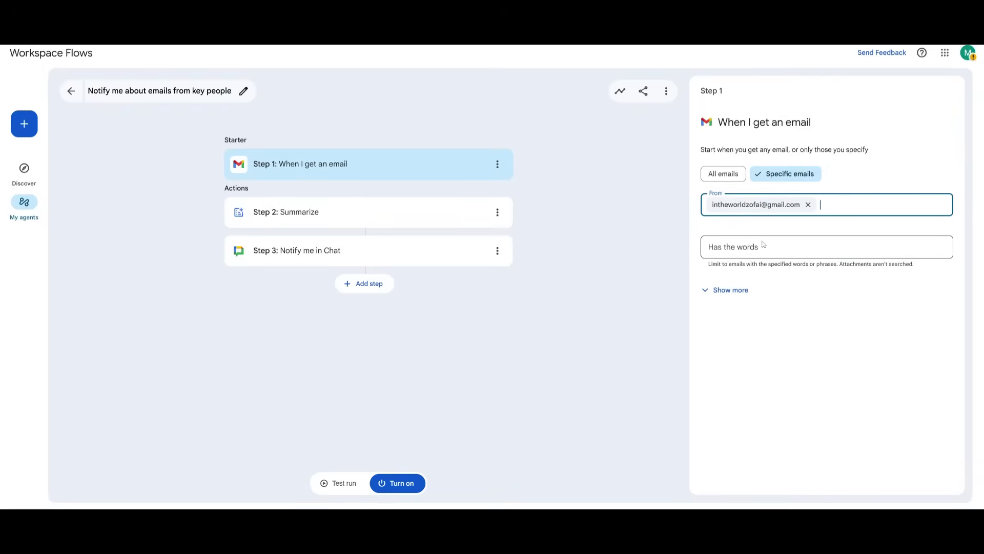
pyautogui.click(741, 254)
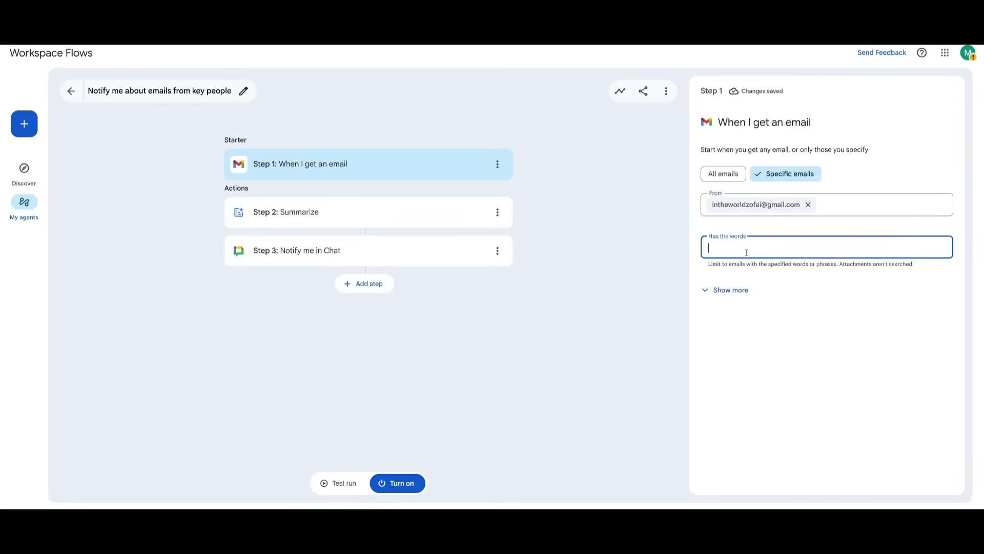
pyautogui.write('AI Benefit')
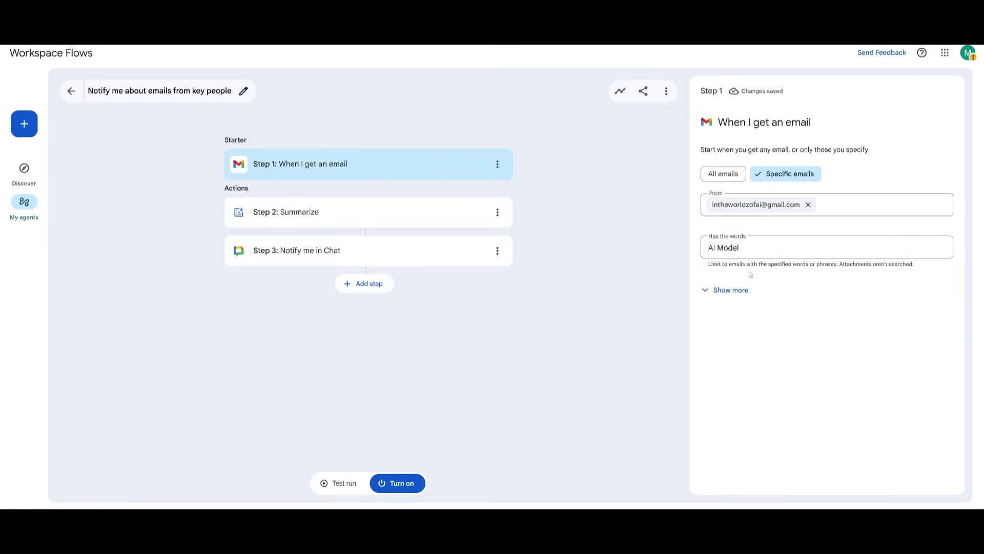
pyautogui.click(308, 214)
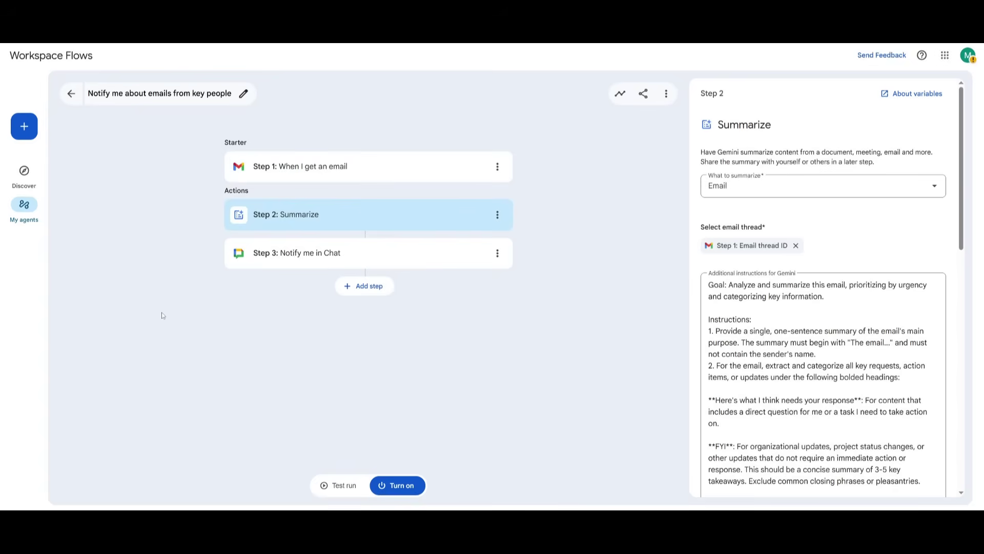
# Review the Notify me in Chat step, then open the 'New Gemini AI Model Dropping soon' email
pyautogui.click(300, 261)
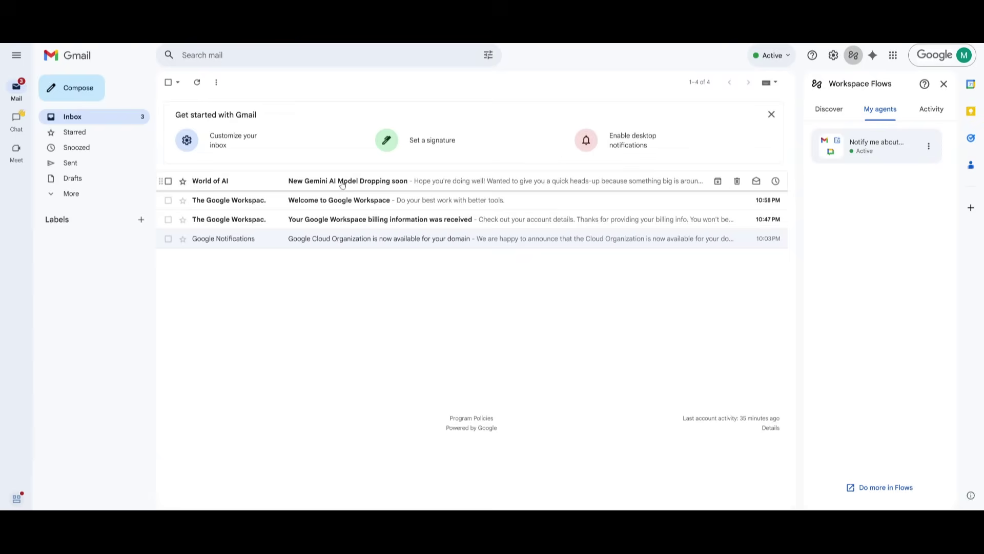
pyautogui.click(342, 183)
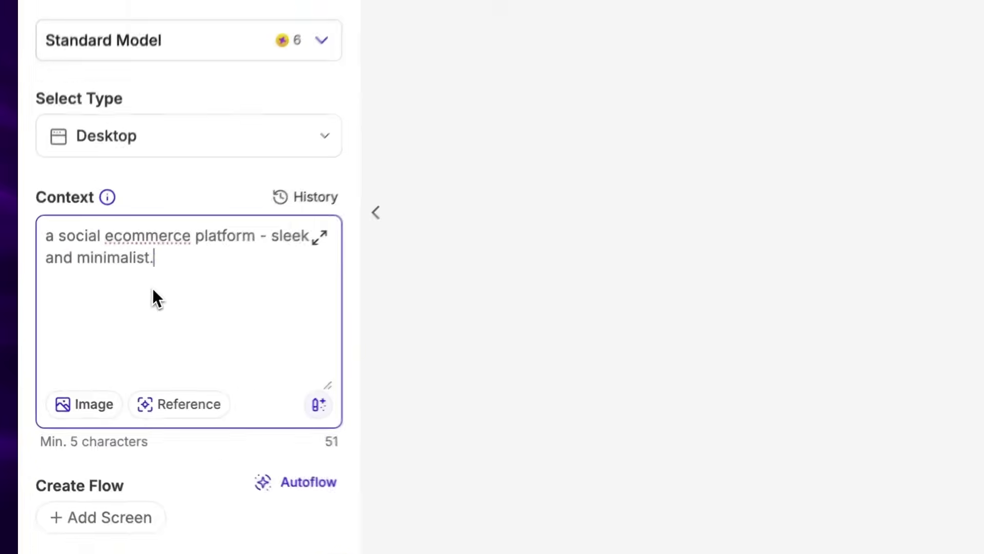
# Generate a design with 'a lot of white space and spacing' and add a single product overview page
pyautogui.write('With a lot of white space and spacing.')
pyautogui.hotkey('ctrl', 'Return')
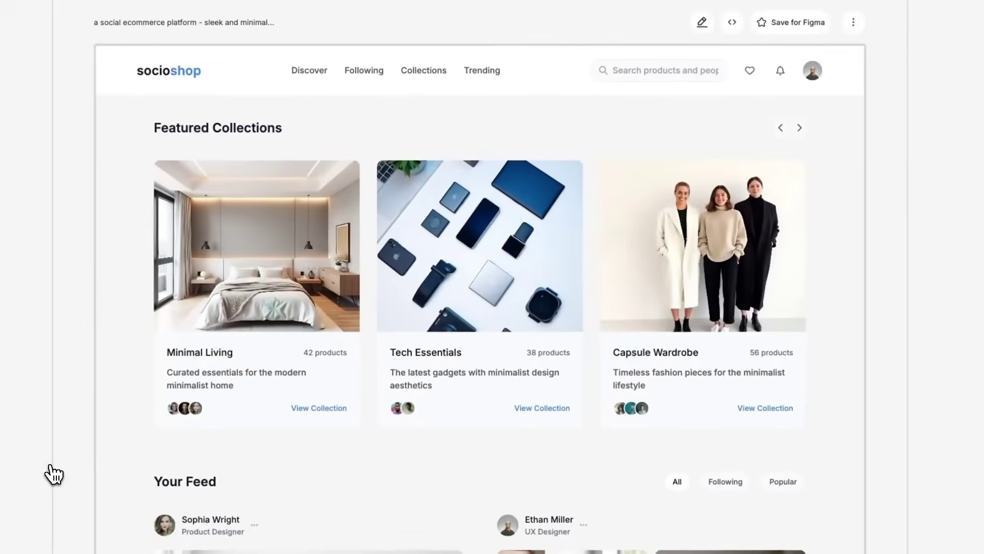
pyautogui.scroll(-10, 241, 413)
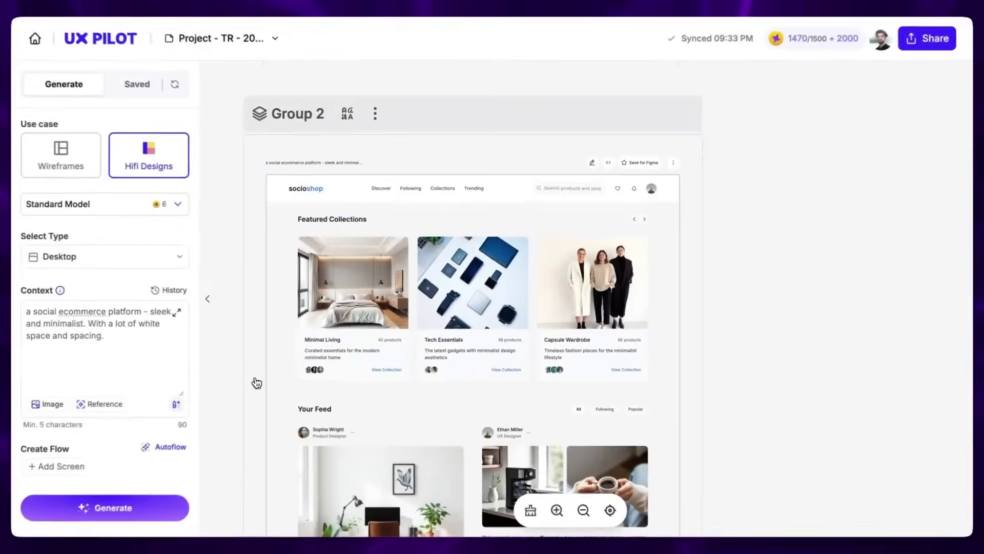
pyautogui.click(879, 139)
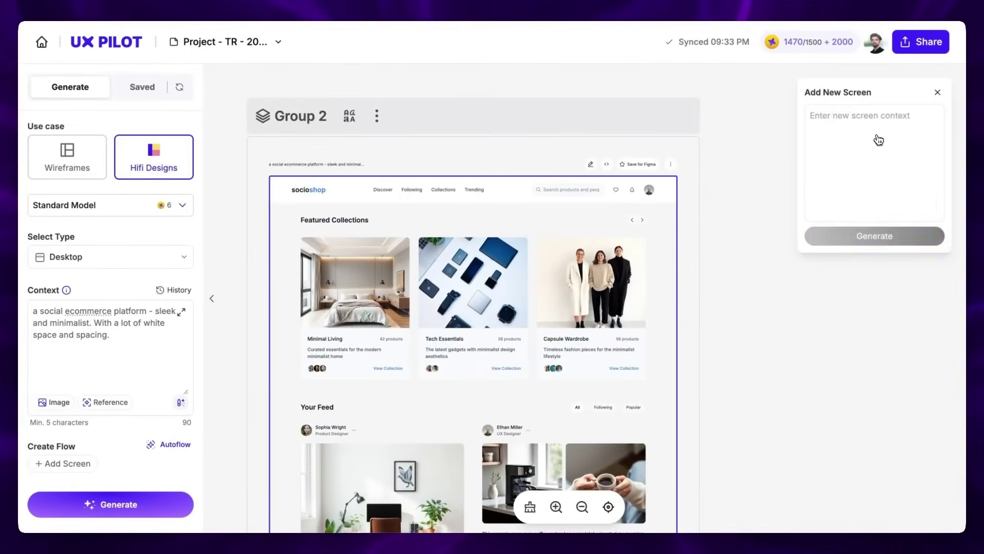
pyautogui.write('create the single product overview page')
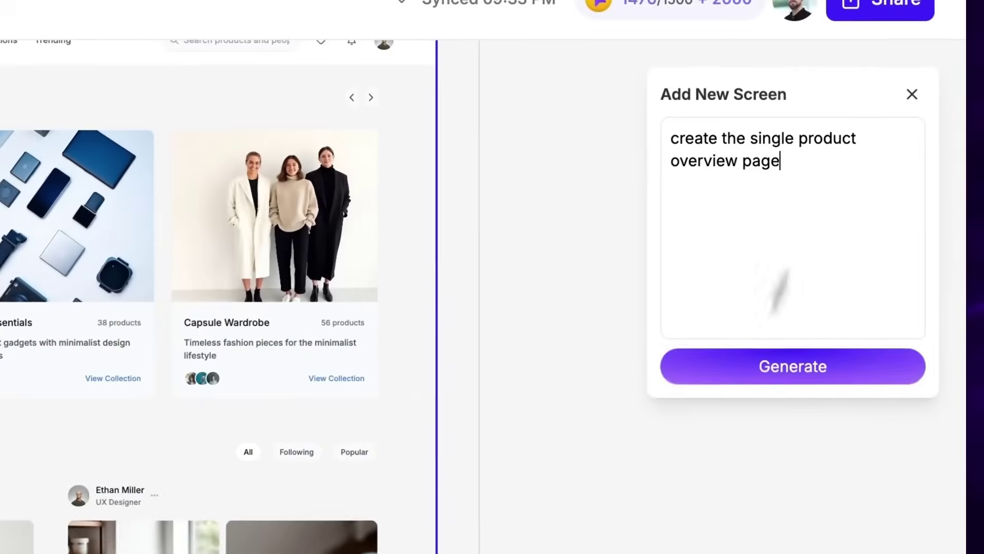
pyautogui.click(793, 366)
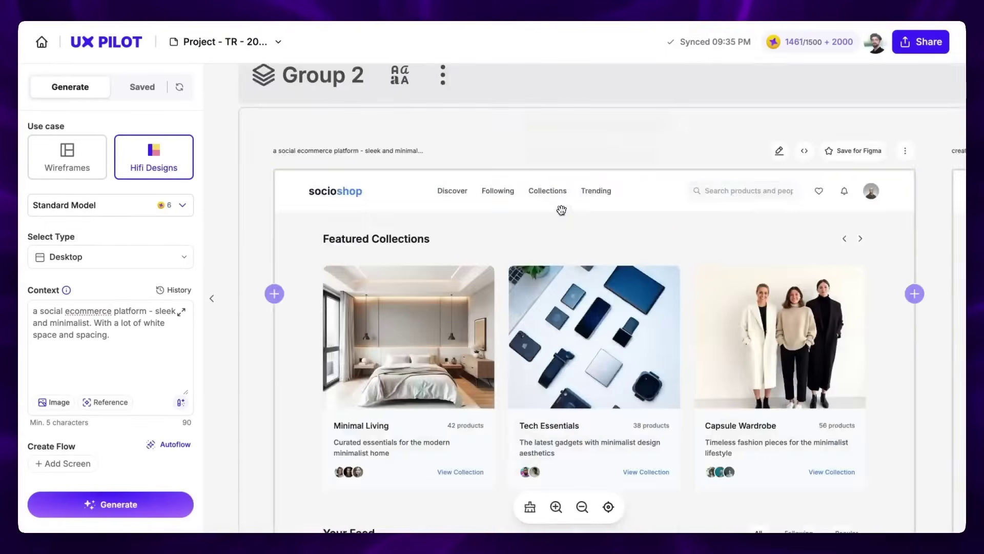
# Quick-edit the collections screen into a more complex variation, compare versions, and generate the Markets screen
pyautogui.click(778, 149)
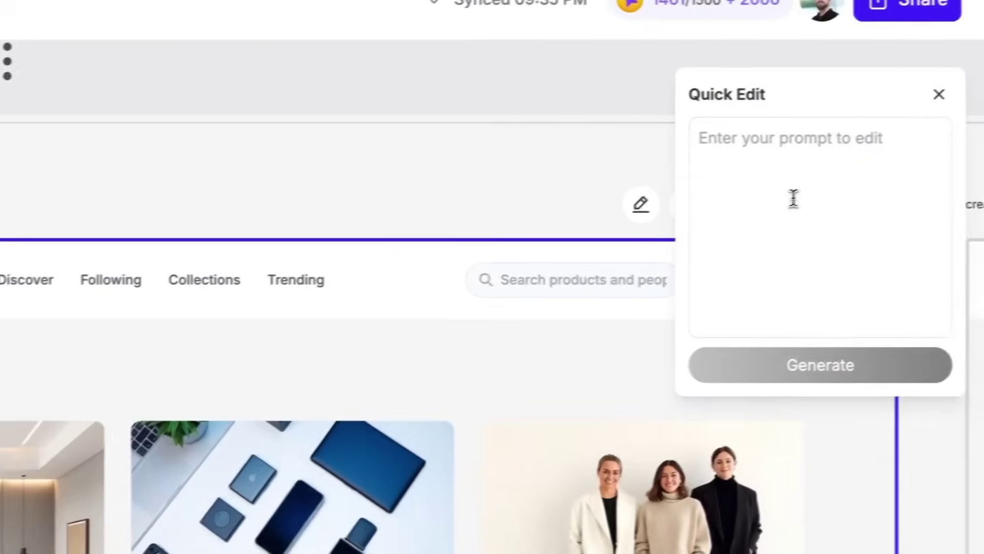
pyautogui.write('change this / explore somethign more complex and interesting')
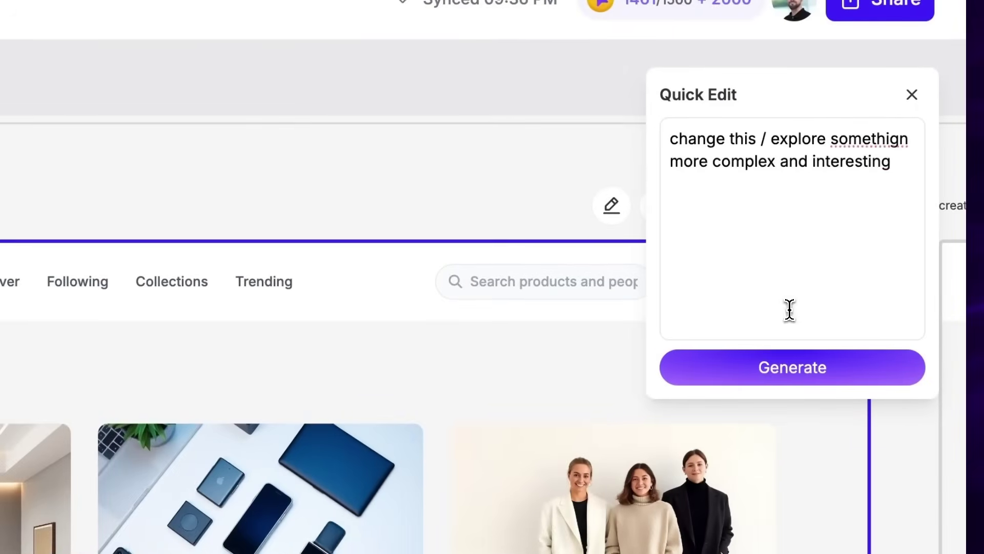
pyautogui.click(793, 367)
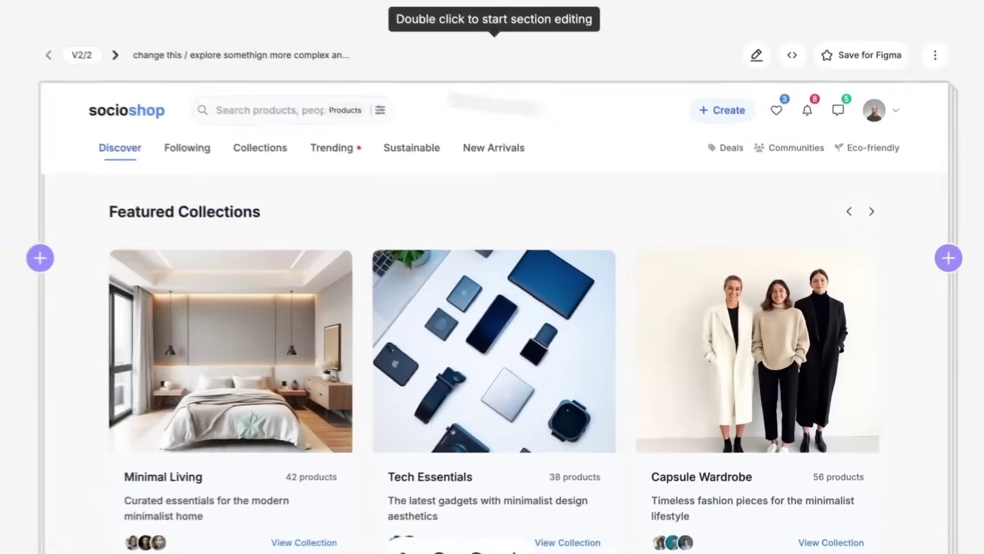
pyautogui.click(48, 55)
pyautogui.click(115, 55)
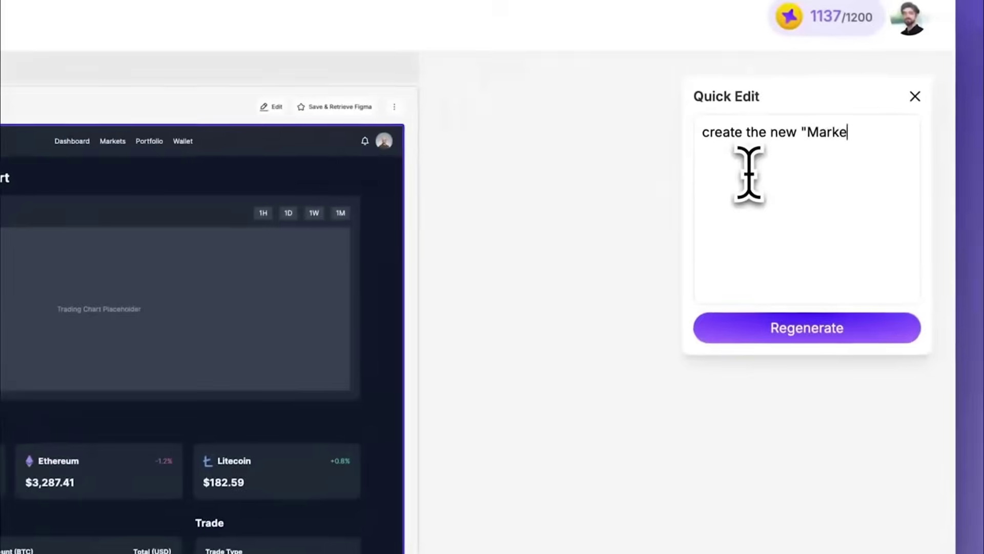
pyautogui.click(840, 235)
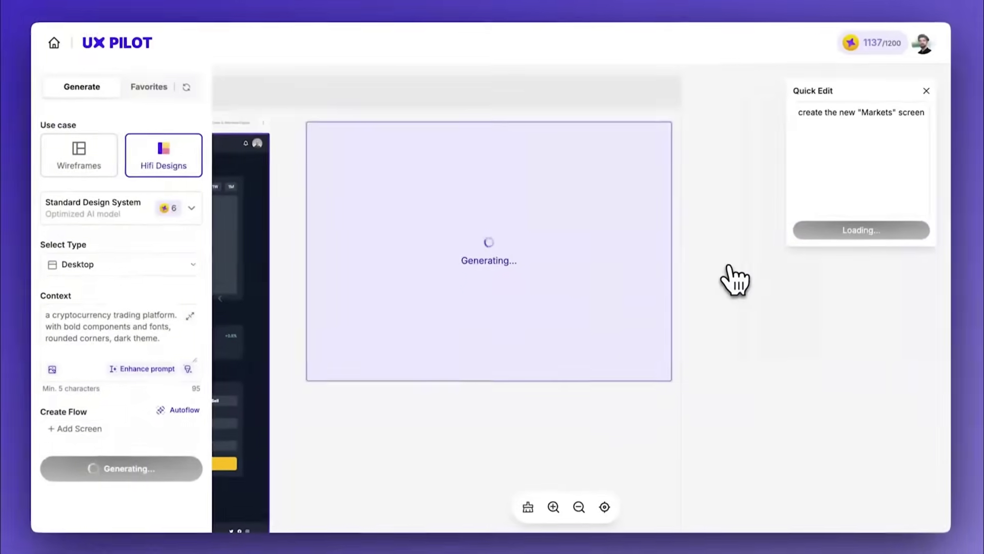
# Replace the quick edit prompt with 'create the wallet screen' and generate it
pyautogui.scroll(3, 518, 221)
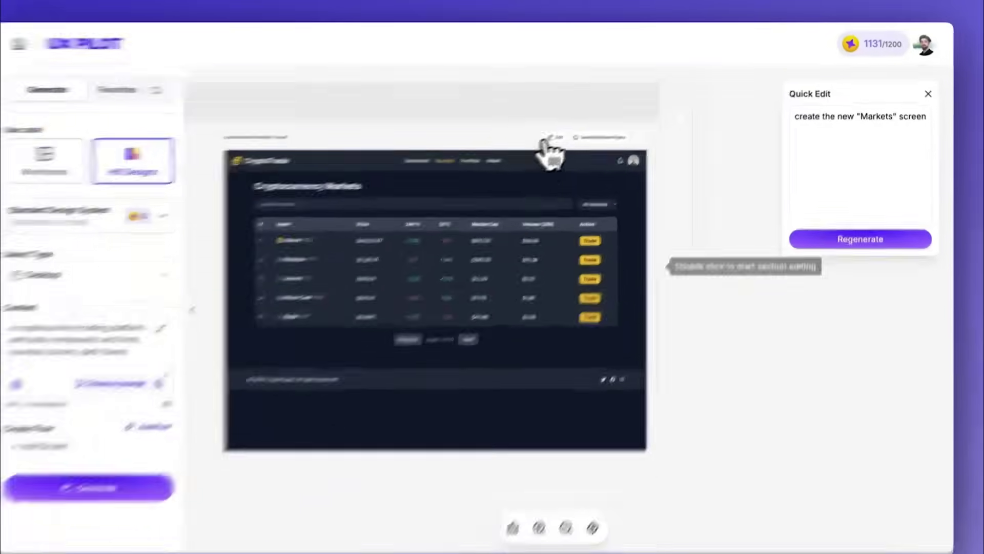
pyautogui.click(831, 140)
pyautogui.hotkey('ctrl', 'a')
pyautogui.press('BackSpace')
pyautogui.write('create the wallet scre')
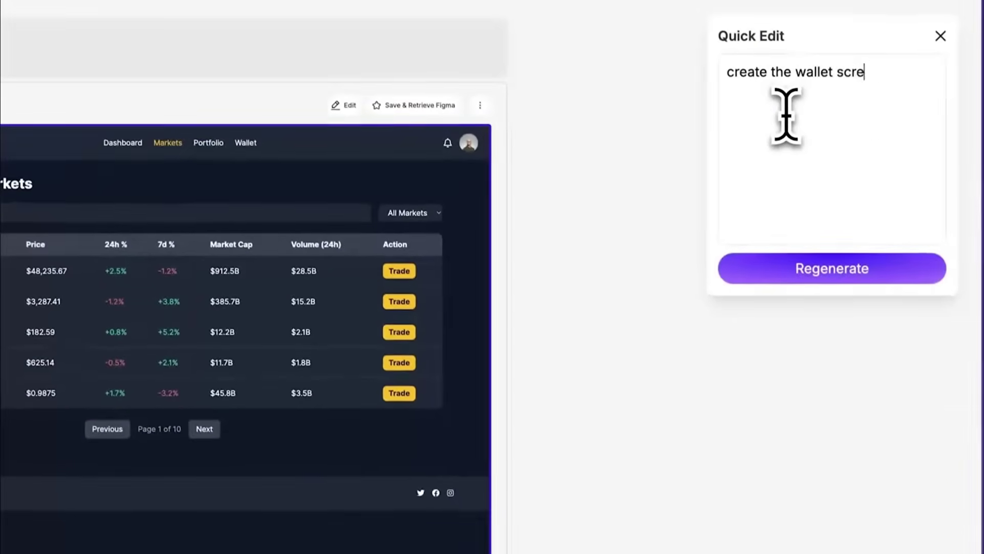
pyautogui.write('en')
pyautogui.click(760, 273)
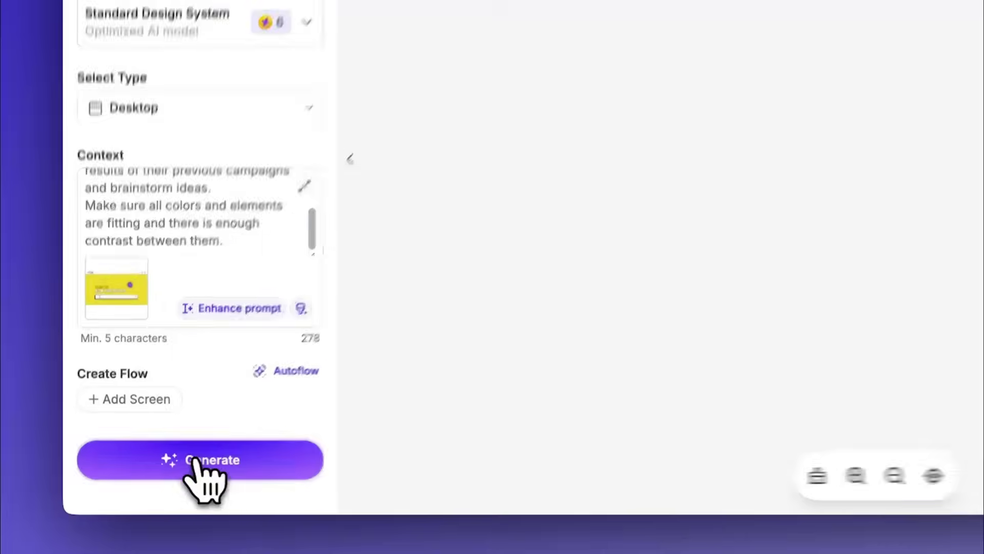
# Generate a design from the new context and request the next screen after the campaign screen
pyautogui.click(208, 461)
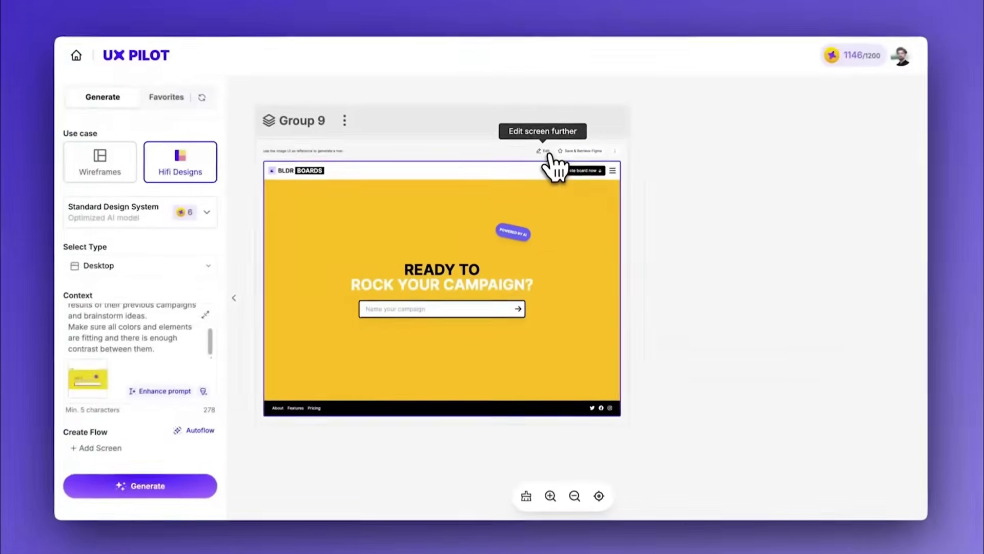
pyautogui.click(539, 132)
pyautogui.write('create the next screen')
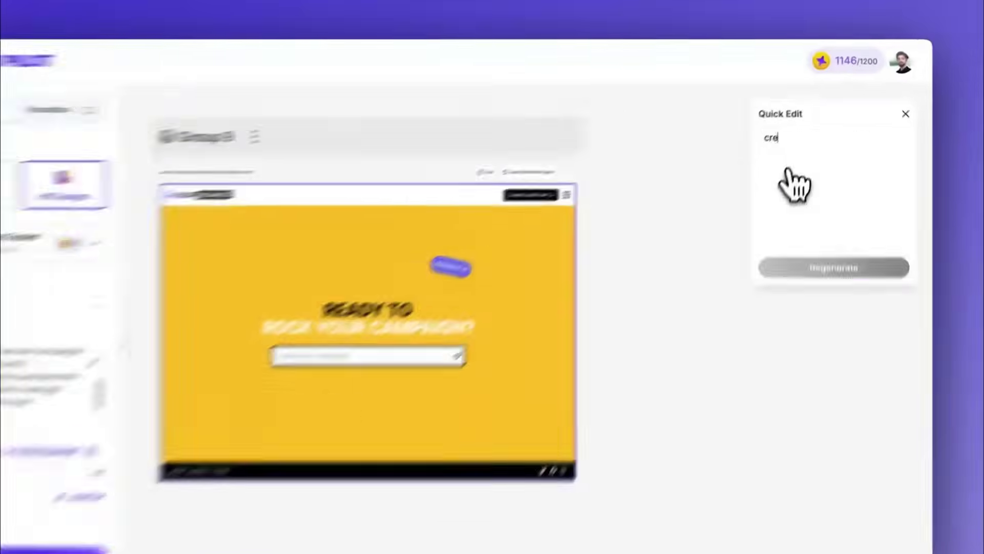
pyautogui.press('Return')
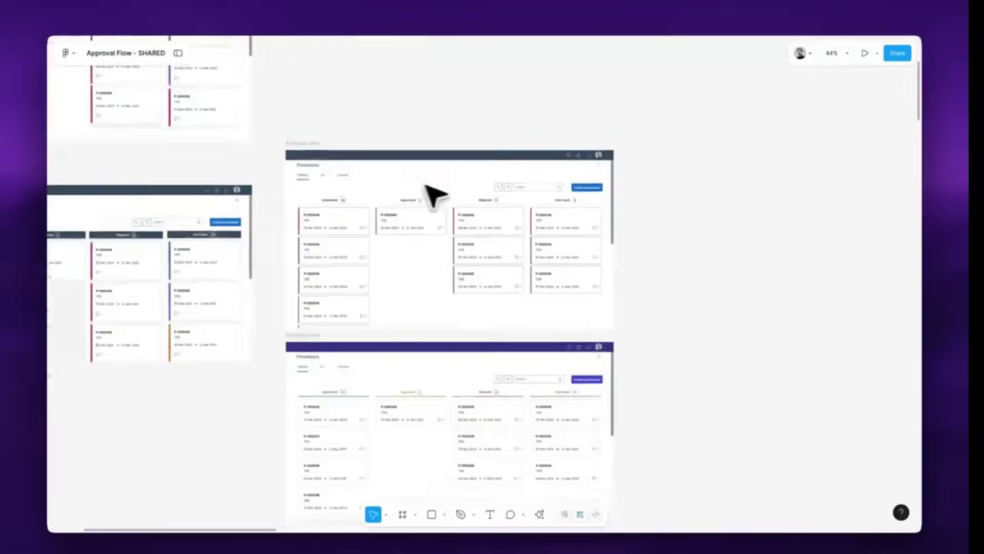
# Redesign the copied Kanban frame in Hifi with the prompt 'Keep the structure the same, but improve the UI. Go wild!'
pyautogui.scroll(5, 433, 194)
pyautogui.click(206, 105)
pyautogui.rightClick(303, 103)
pyautogui.click(349, 170)
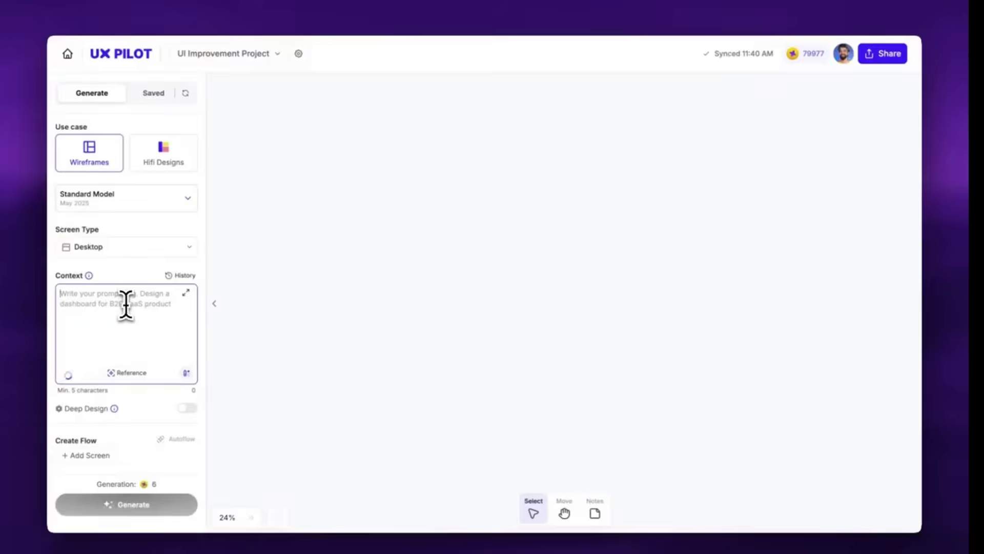
pyautogui.hotkey('ctrl', 'v')
pyautogui.write('Keep the structure the same, but improve the UI. Go wild!')
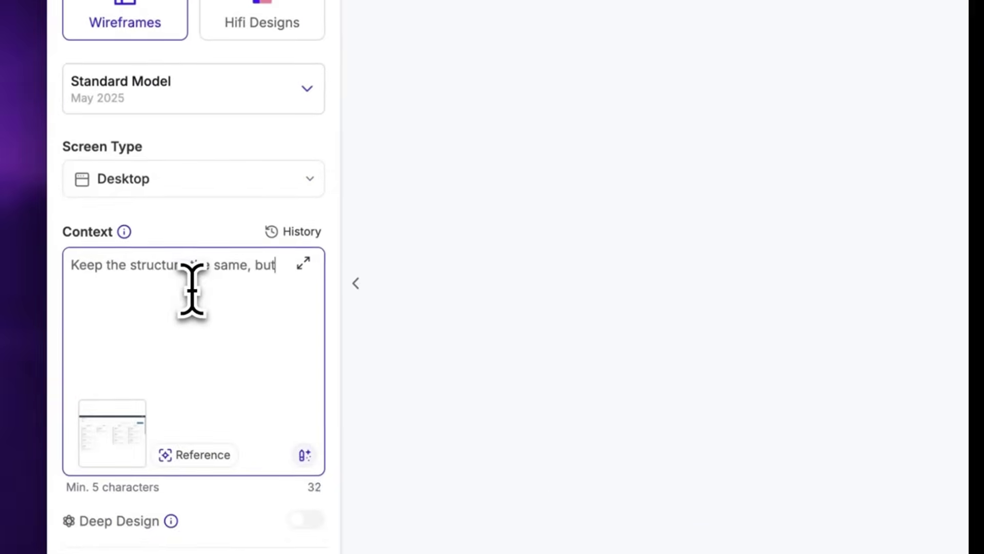
pyautogui.click(171, 146)
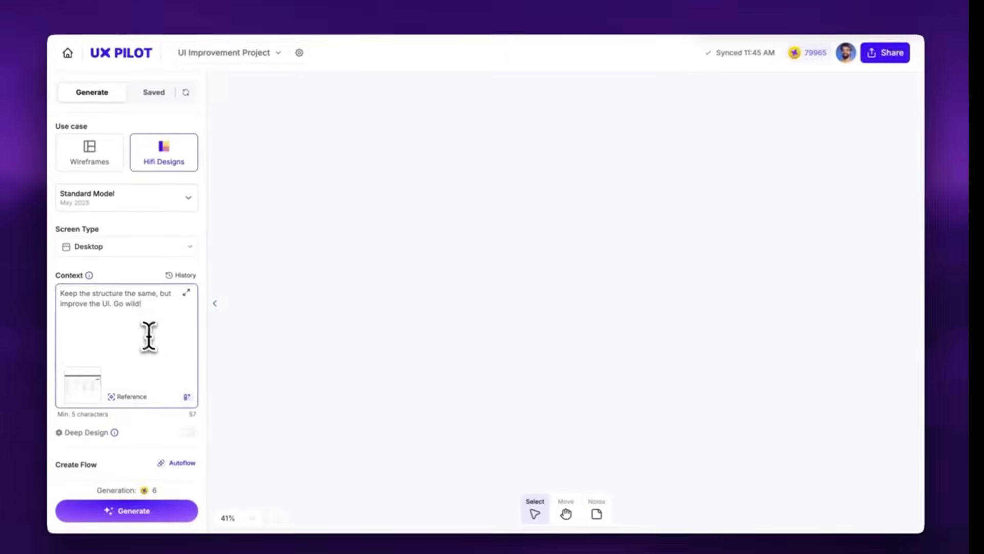
pyautogui.click(123, 513)
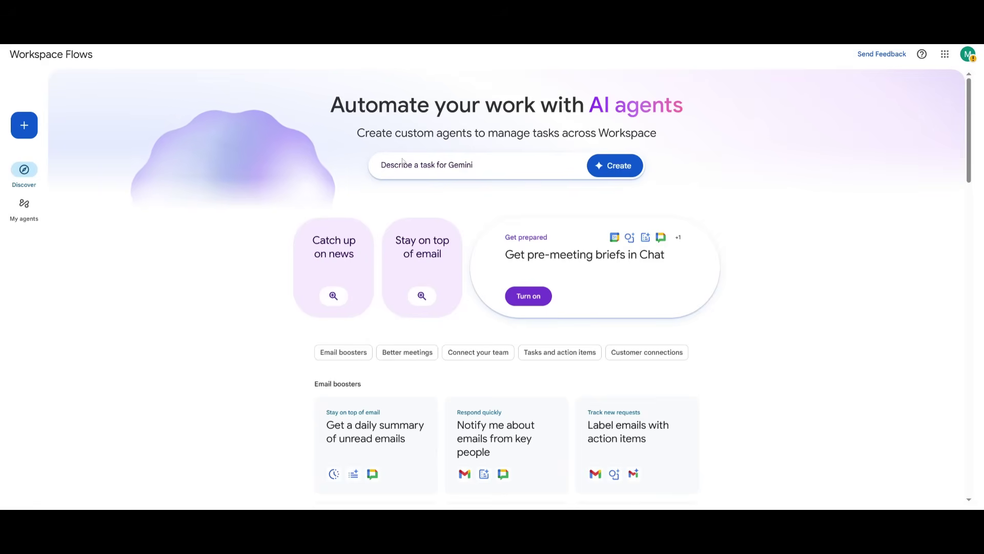
# Scroll the Discover template cards down to 'Auto-create tasks when I'm sent action items'
pyautogui.scroll(-6, 300, 136)
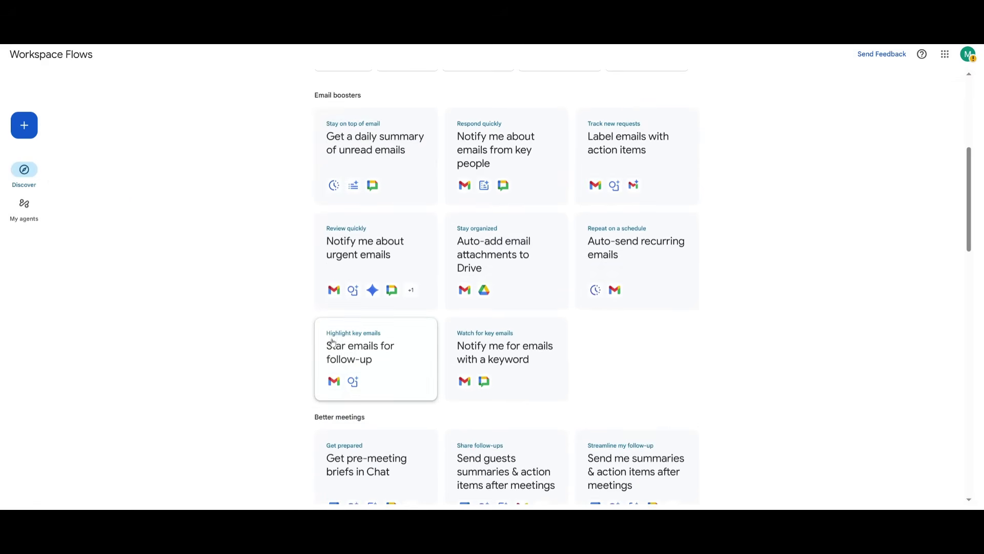
pyautogui.scroll(-1, 314, 370)
pyautogui.scroll(-2, 310, 359)
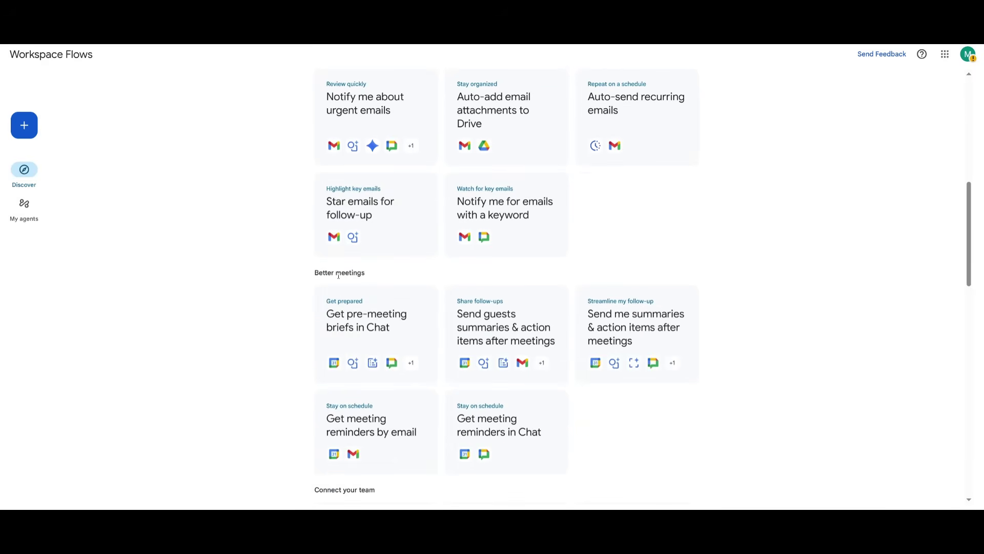
pyautogui.scroll(4, 311, 265)
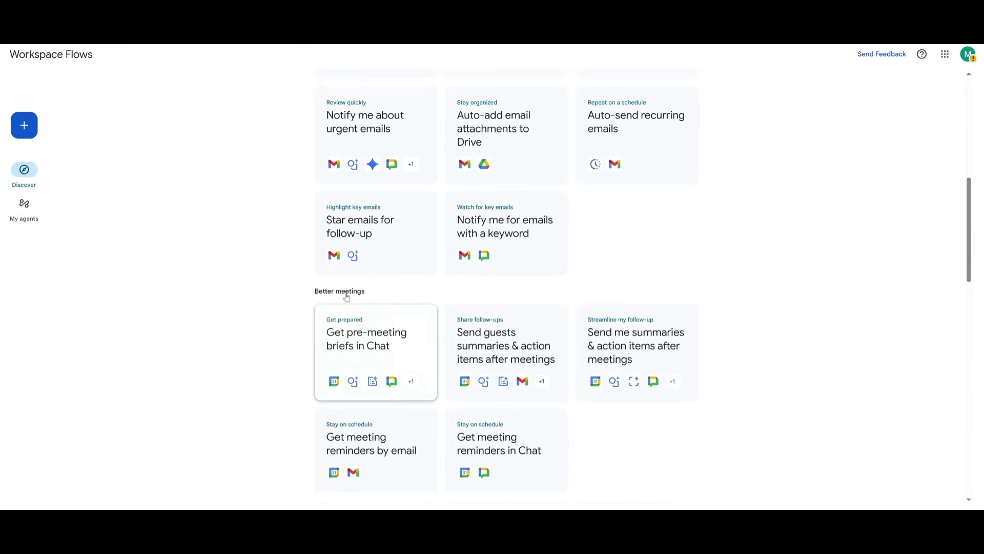
pyautogui.scroll(-12, 433, 252)
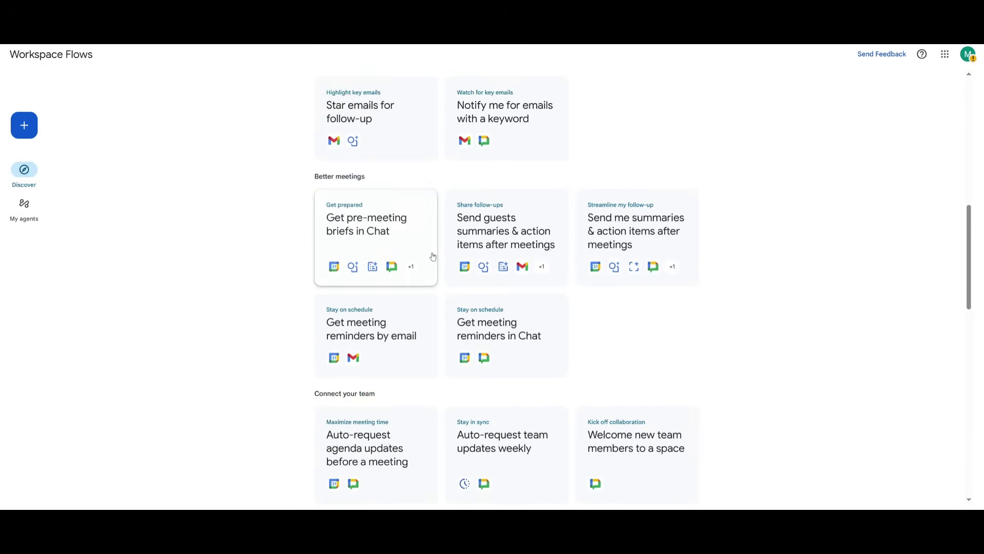
pyautogui.scroll(-1, 424, 255)
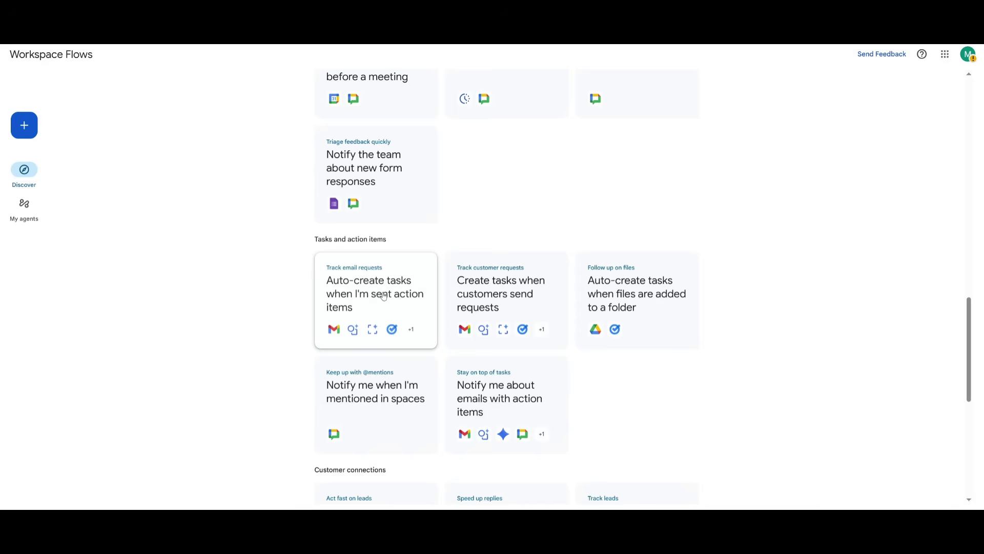
# Open the 'Auto-create tasks when I'm sent action items' template, then check My agents and its activity log
pyautogui.click(348, 334)
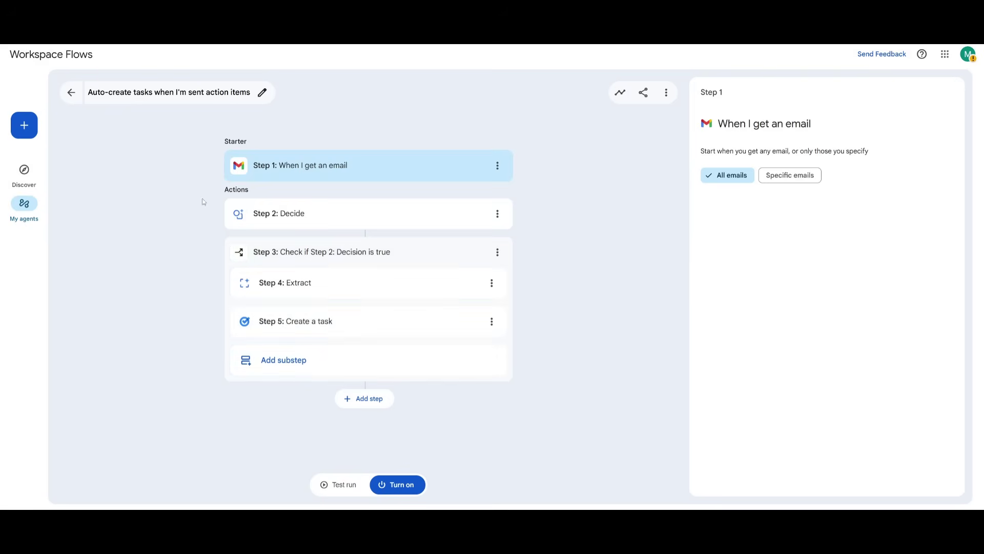
pyautogui.click(72, 93)
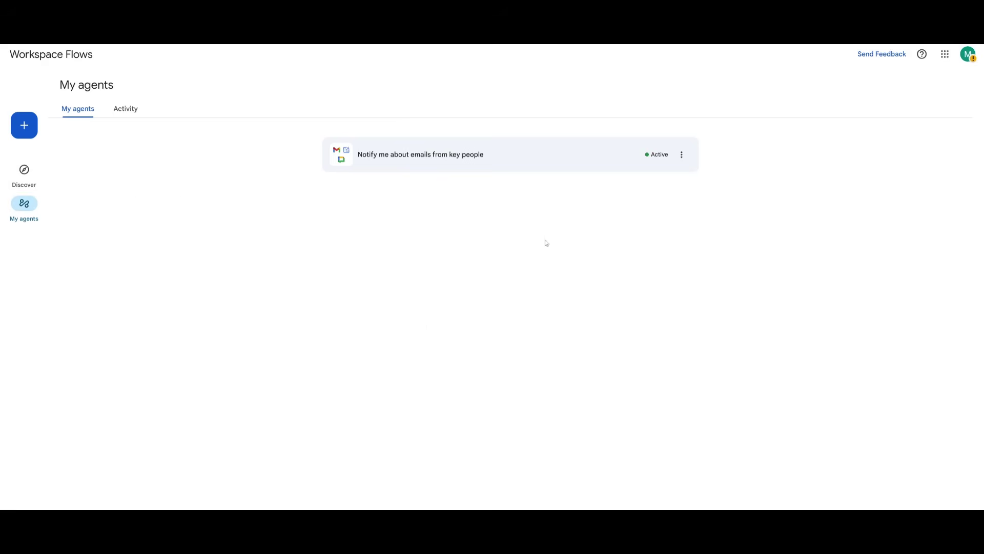
pyautogui.click(124, 116)
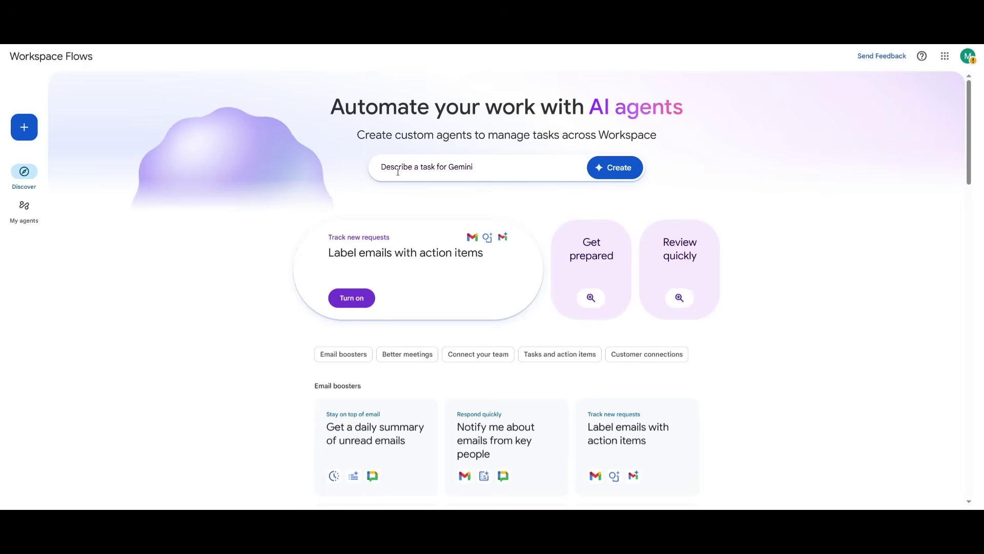
pyautogui.click(21, 126)
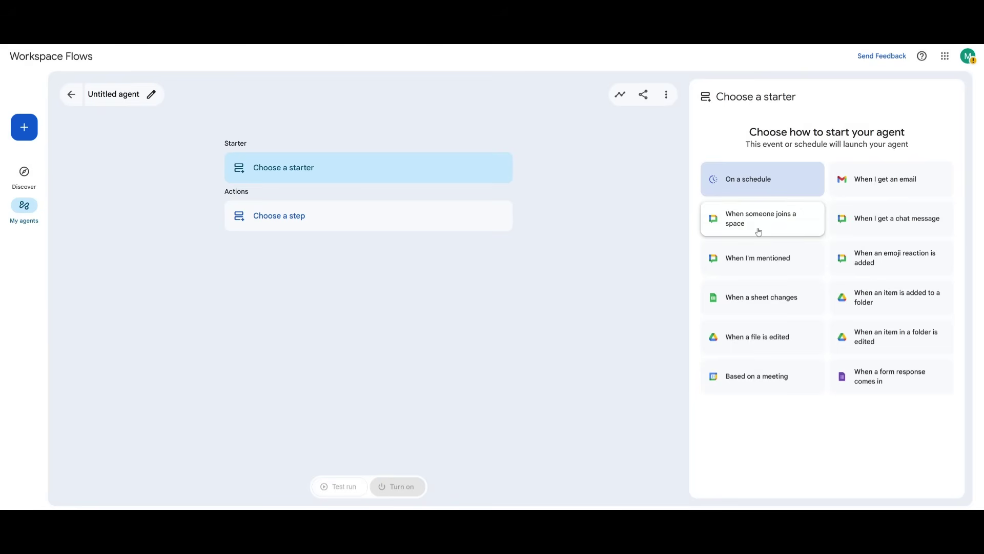
pyautogui.tripleClick(780, 384)
pyautogui.click(775, 389)
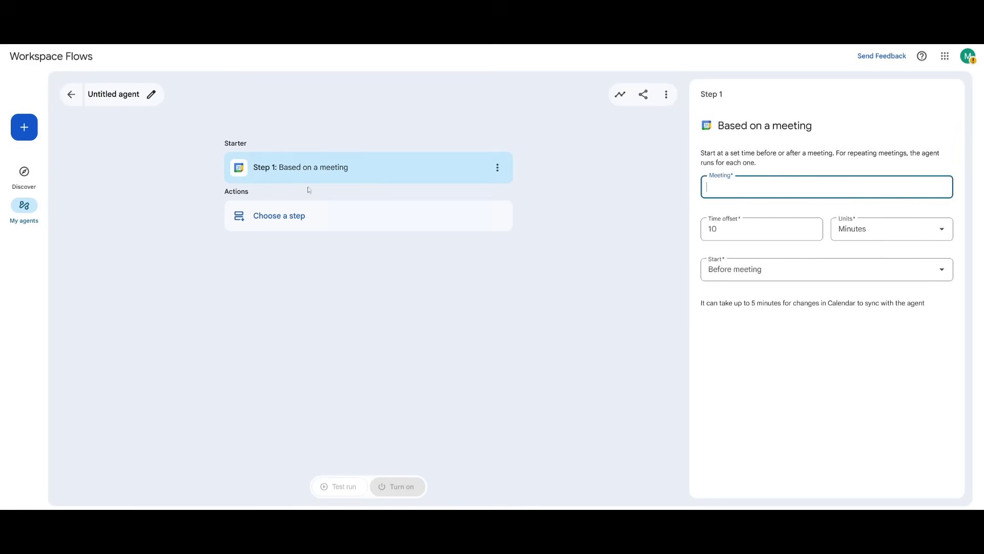
pyautogui.click(260, 224)
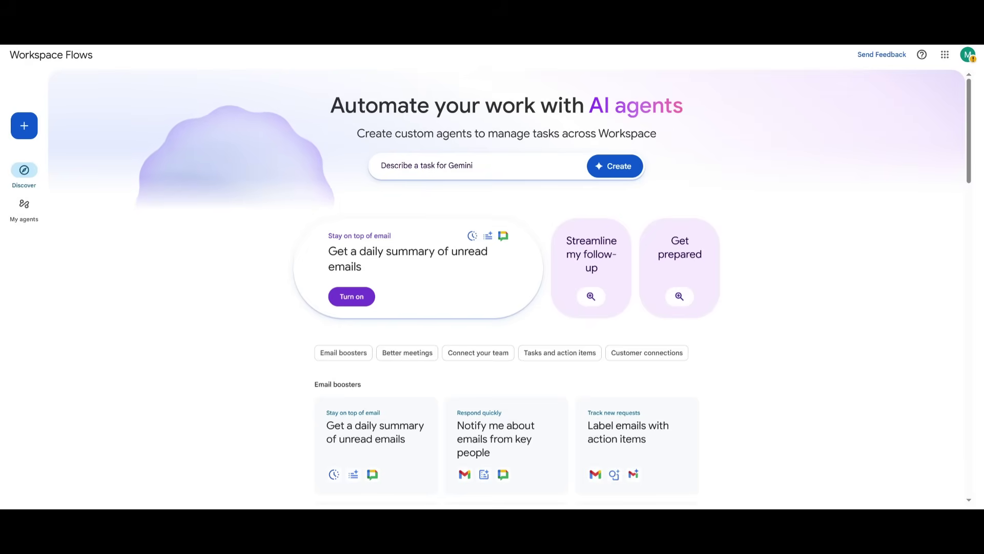
# Ask Gemini to 'Create a Lead Enrichment Agent' from the describe-a-task box
pyautogui.click(420, 168)
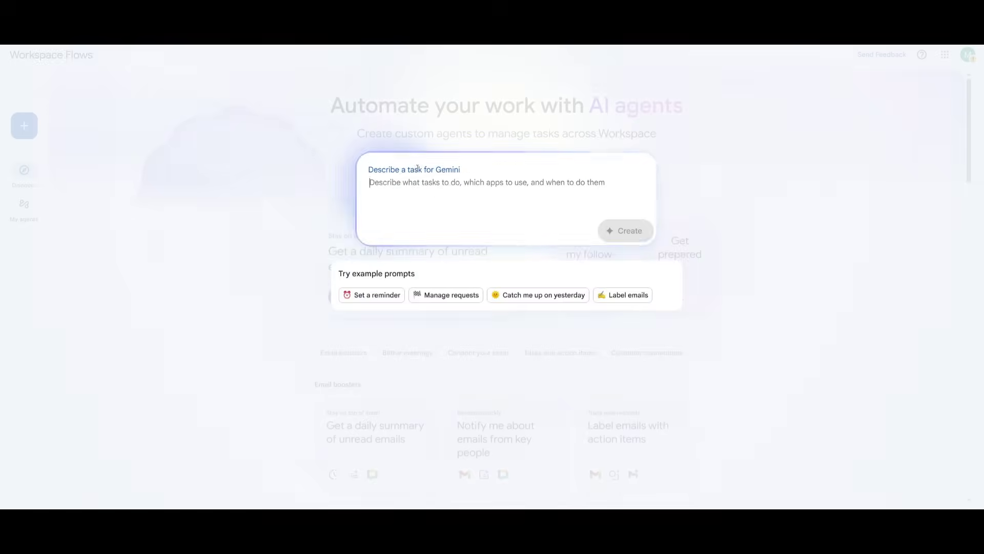
pyautogui.hotkey('ctrl', 'v')
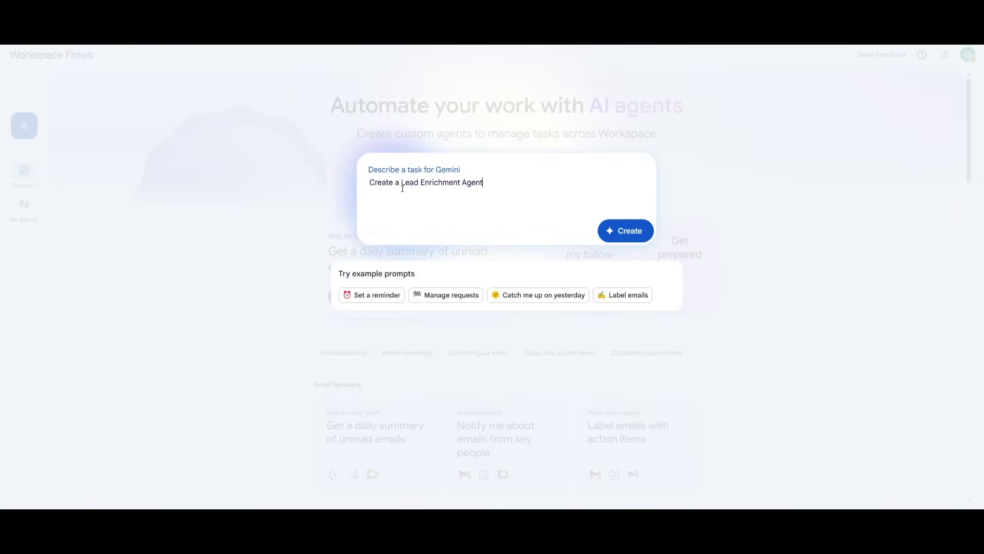
pyautogui.click(632, 235)
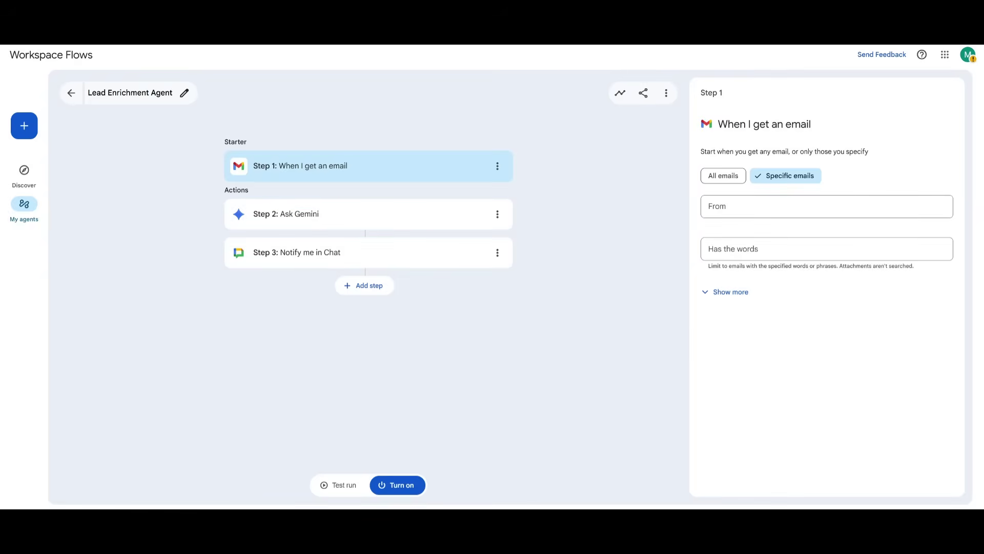
# Inspect the Ask Gemini step's prompt and the Notify me in Chat step's settings
pyautogui.click(299, 217)
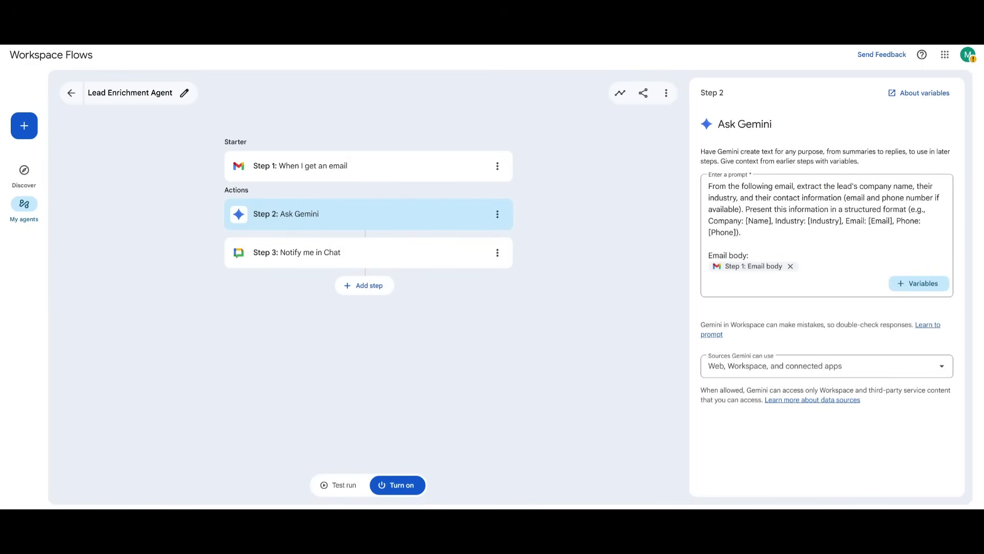
pyautogui.click(272, 256)
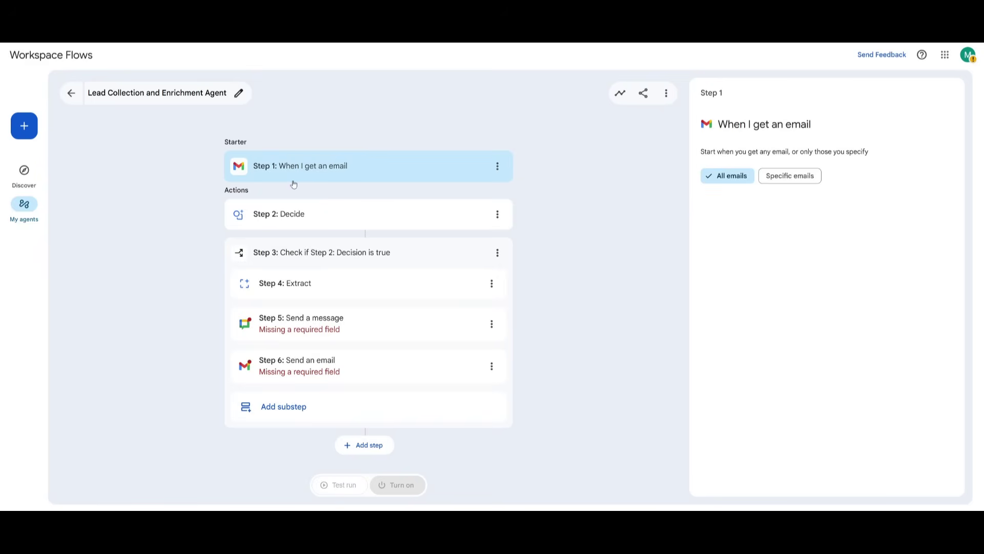
# Review the Decide sales-lead prompt, the Check if condition and Extract's custom fields
pyautogui.click(302, 210)
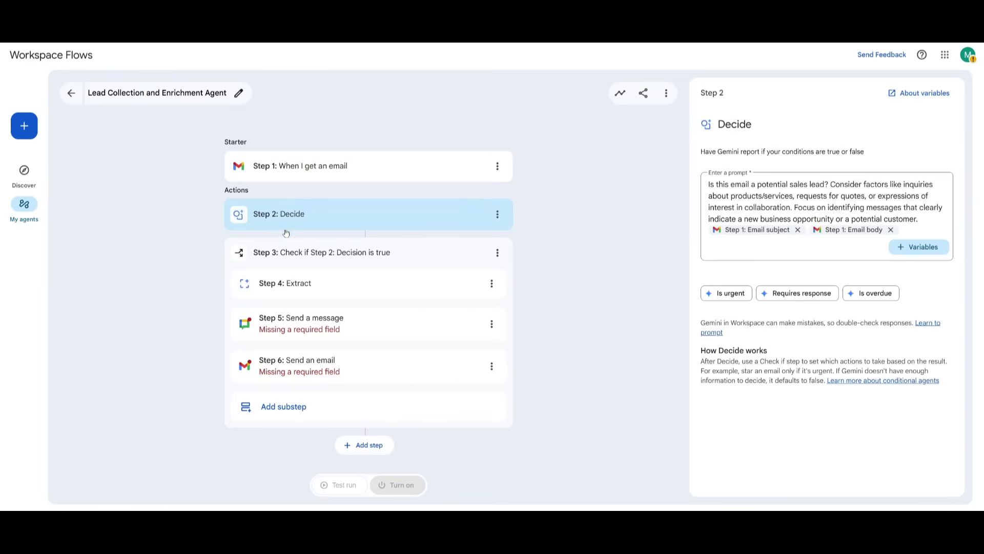
pyautogui.click(306, 282)
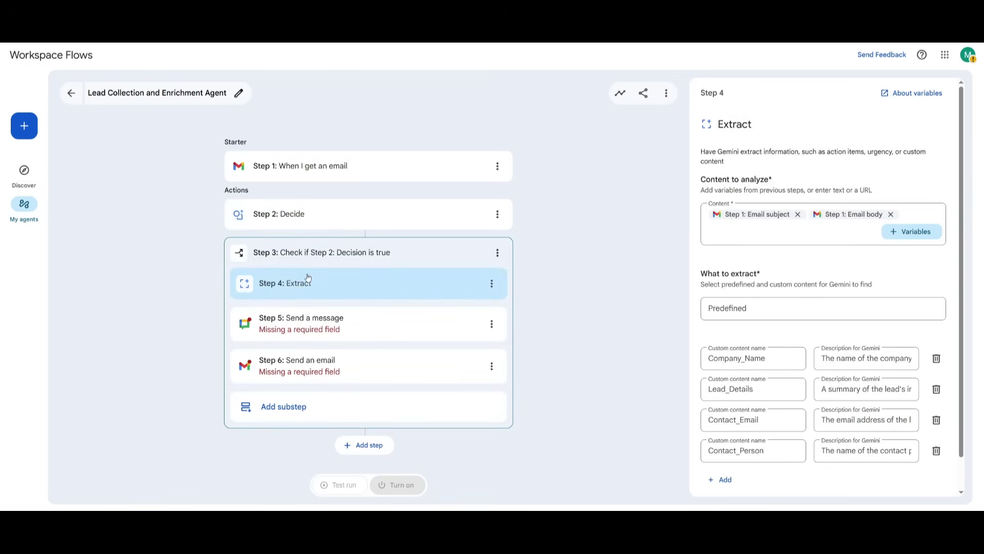
pyautogui.click(293, 250)
pyautogui.click(307, 282)
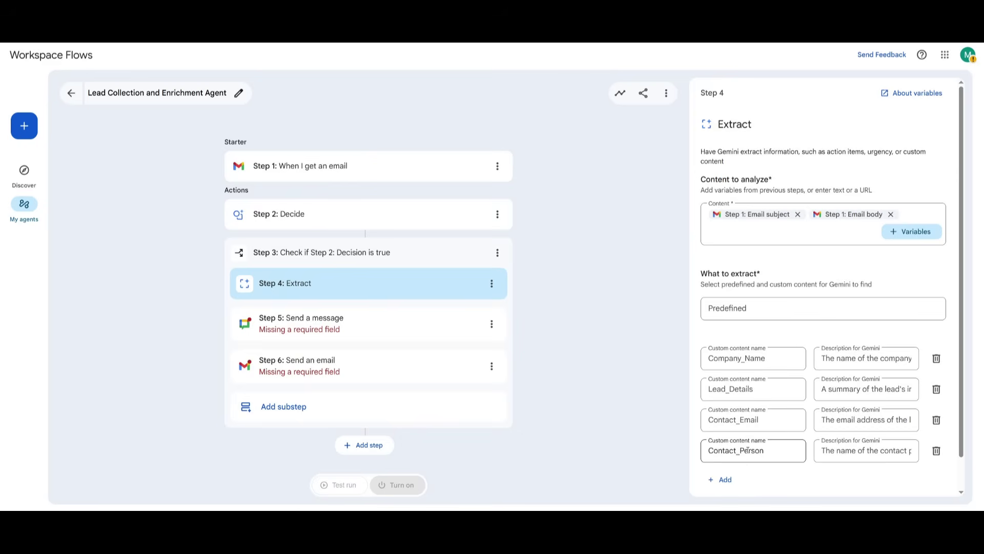
# Delete the Send a message and Send an email steps from the Check if branch
pyautogui.scroll(-1, 747, 450)
pyautogui.click(367, 337)
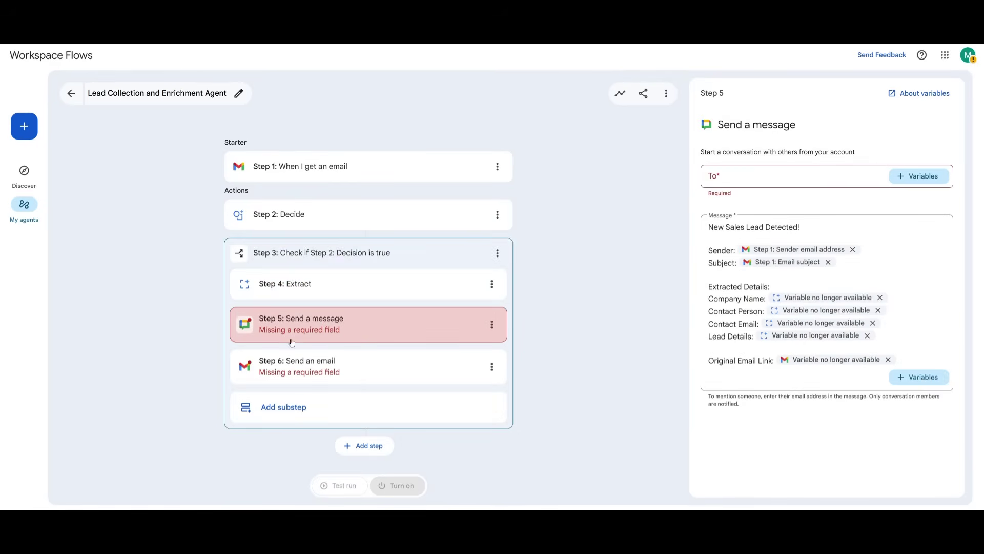
pyautogui.click(353, 343)
pyautogui.click(348, 362)
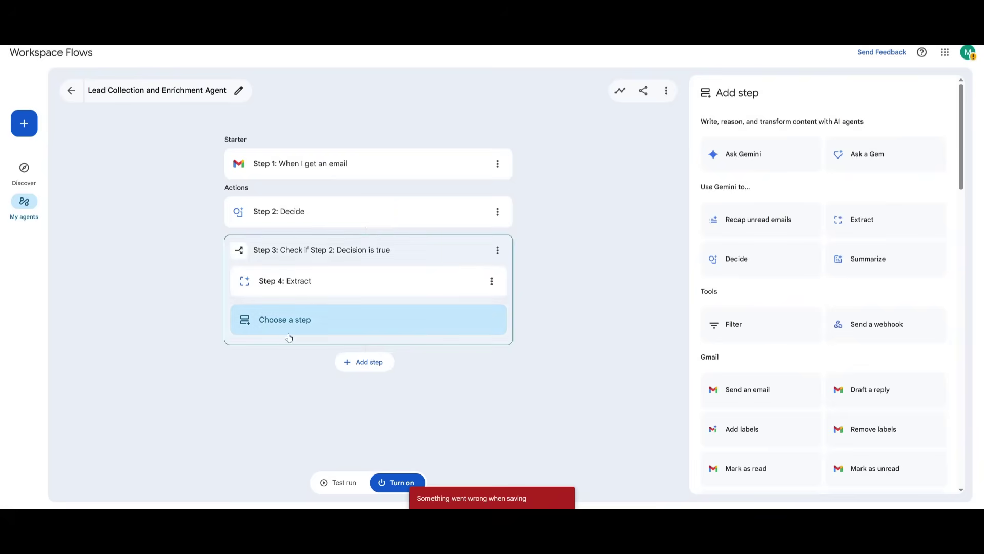
# Browse the empty slot's step choices under Extract down to the Sheets actions
pyautogui.click(293, 327)
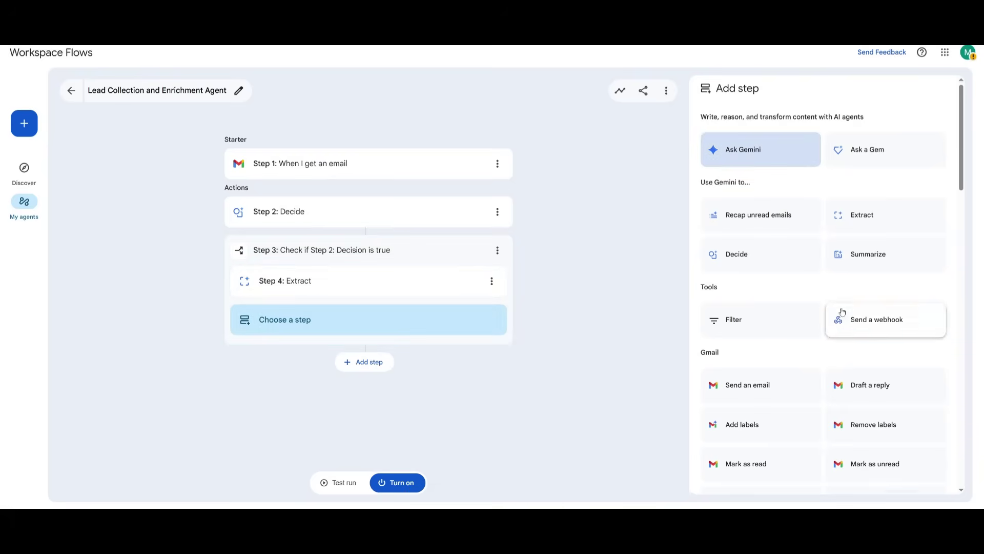
pyautogui.scroll(-7, 867, 328)
pyautogui.scroll(-1, 837, 323)
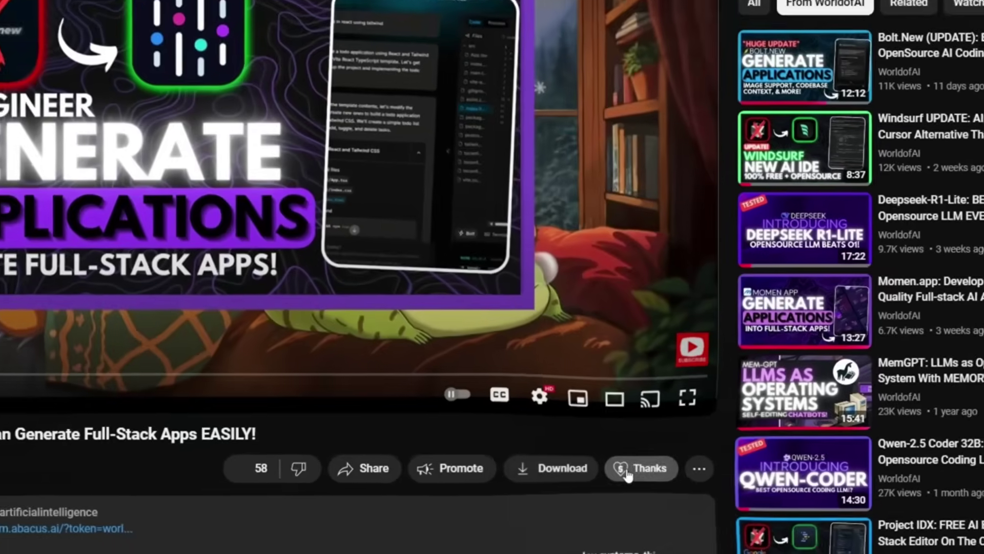
# Preview Super Thanks amounts from CA$5.00 to CA$100.00 and the emoji choices
pyautogui.click(625, 533)
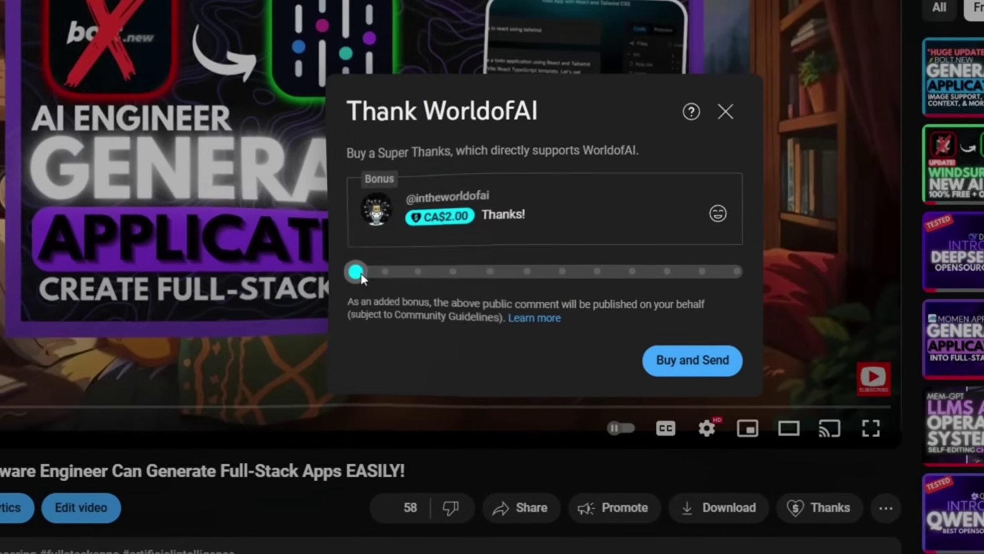
pyautogui.moveTo(182, 223); pyautogui.dragTo(215, 229)
pyautogui.moveTo(394, 279); pyautogui.dragTo(698, 278)
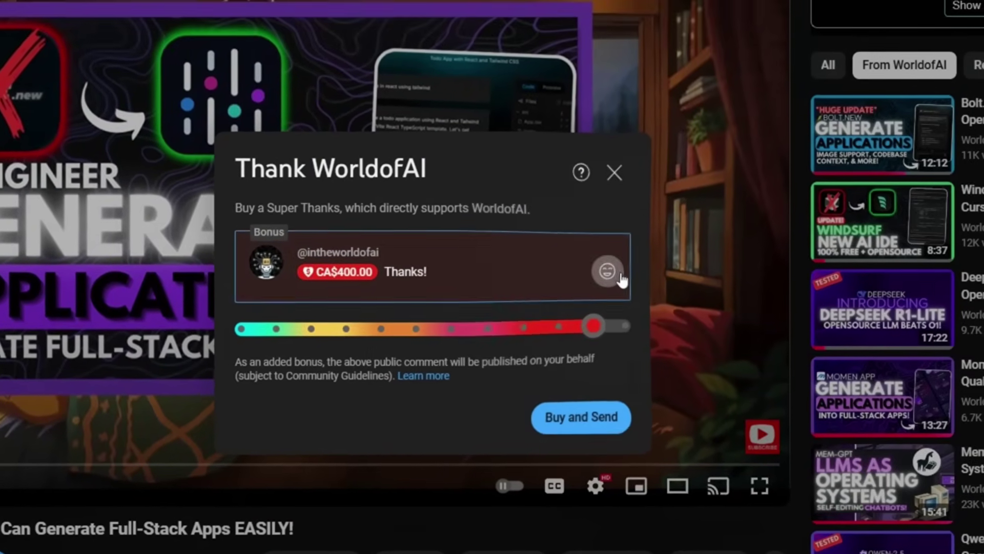
pyautogui.click(680, 224)
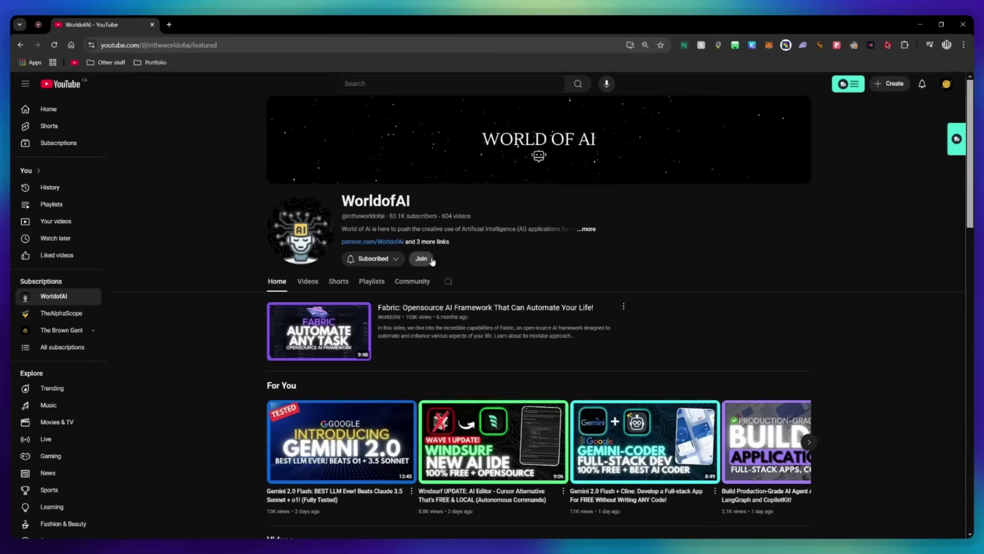
# View the channel membership tiers, including AI Futurist and AI Mystic perks
pyautogui.click(425, 258)
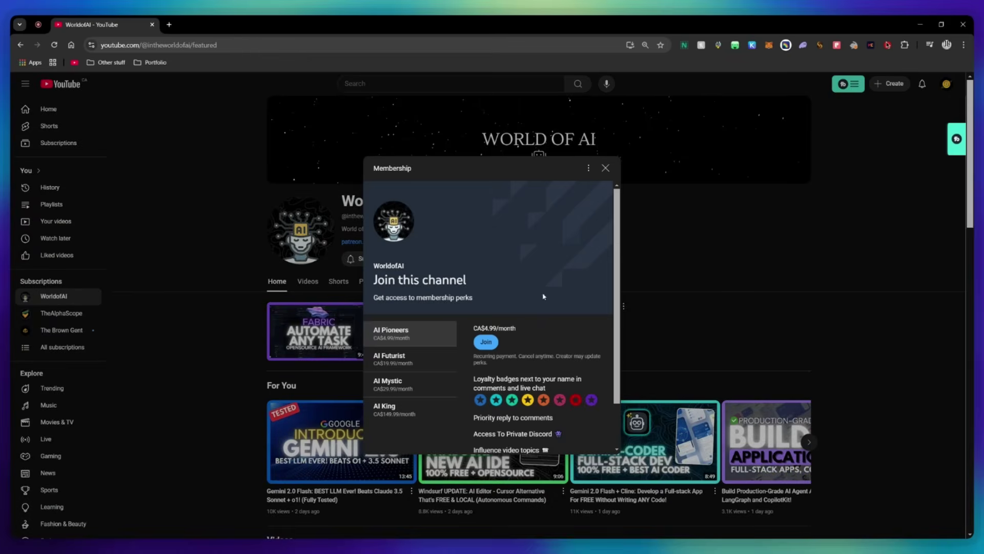
pyautogui.scroll(-1, 544, 297)
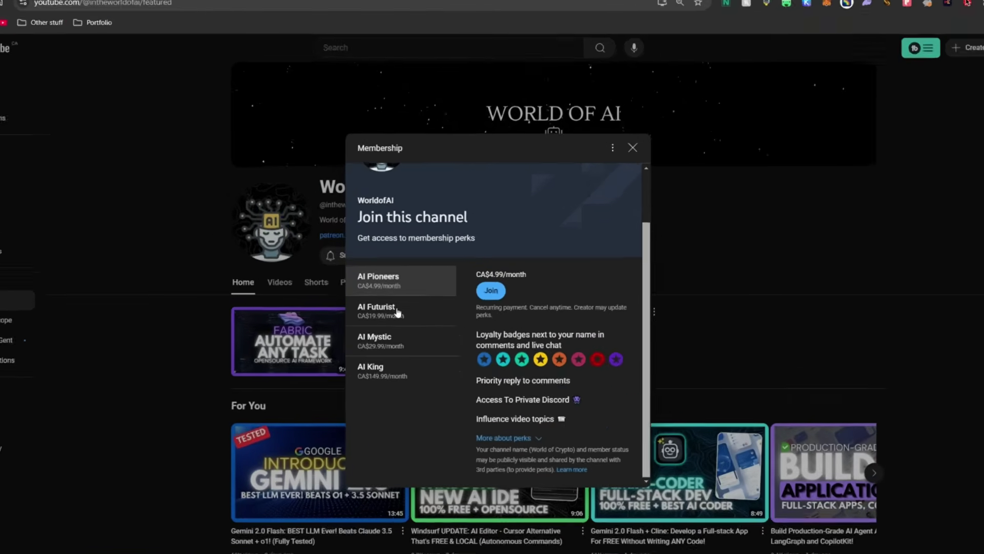
pyautogui.click(403, 306)
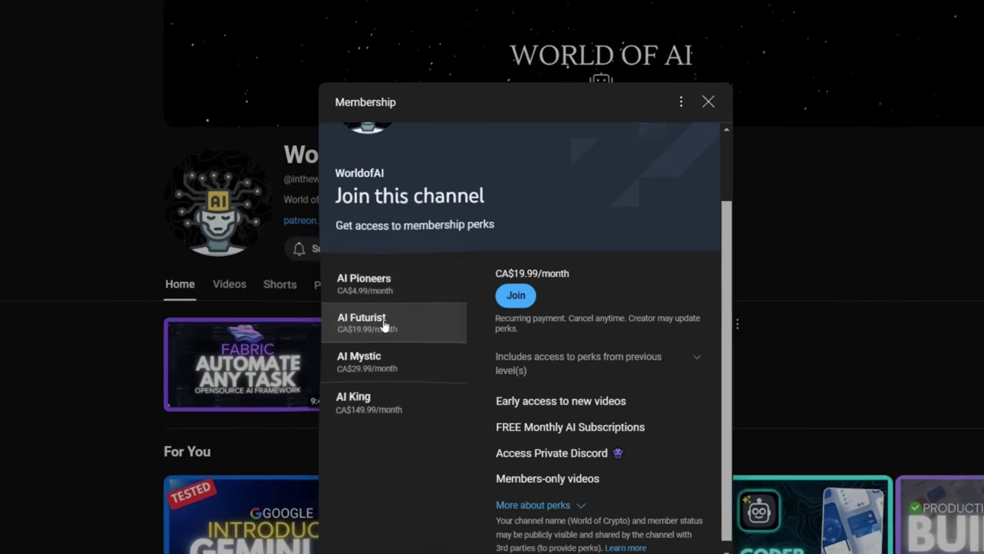
pyautogui.click(387, 359)
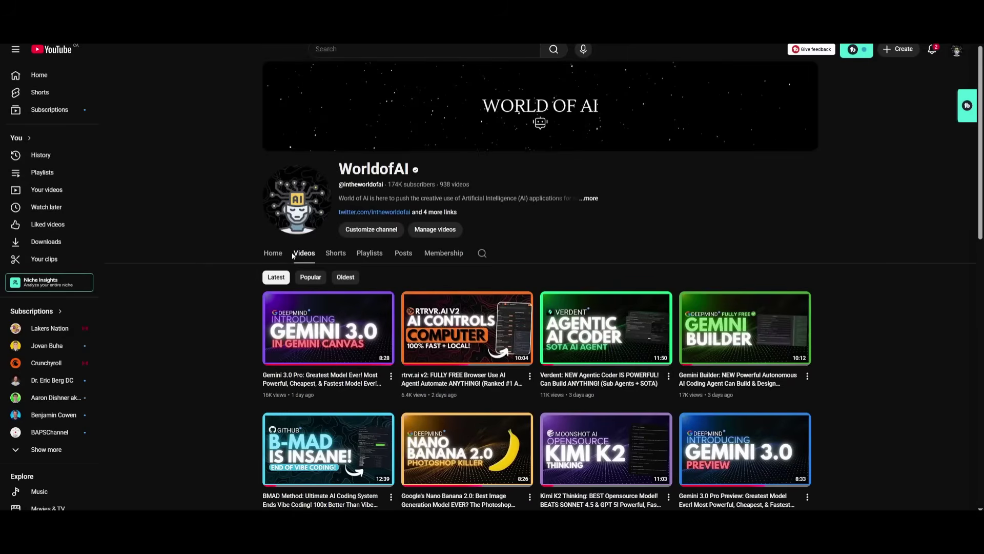
# Scroll through WorldofAI's recent videos, such as Gemini 3.0 and Claude Haiku 4.5
pyautogui.scroll(-4, 870, 320)
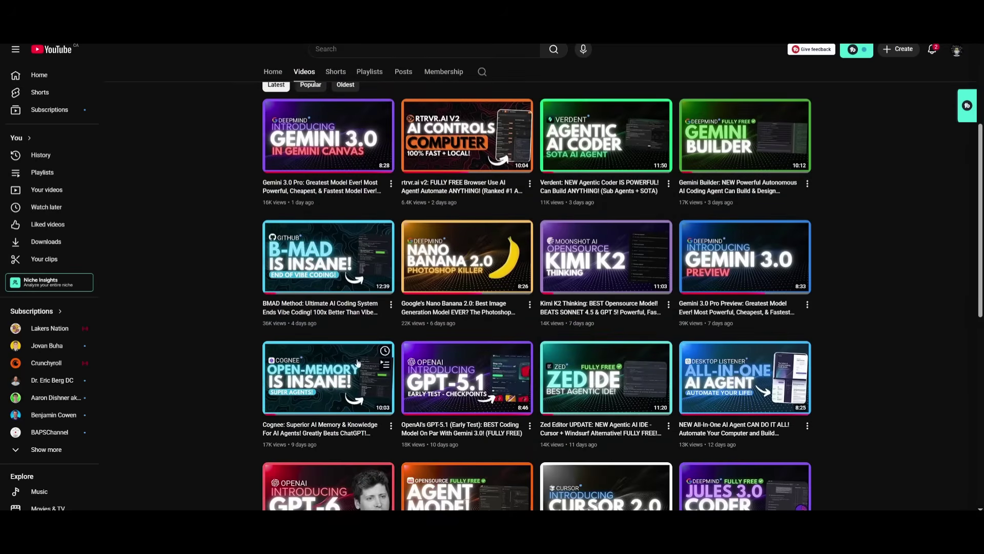
pyautogui.scroll(-1, 860, 371)
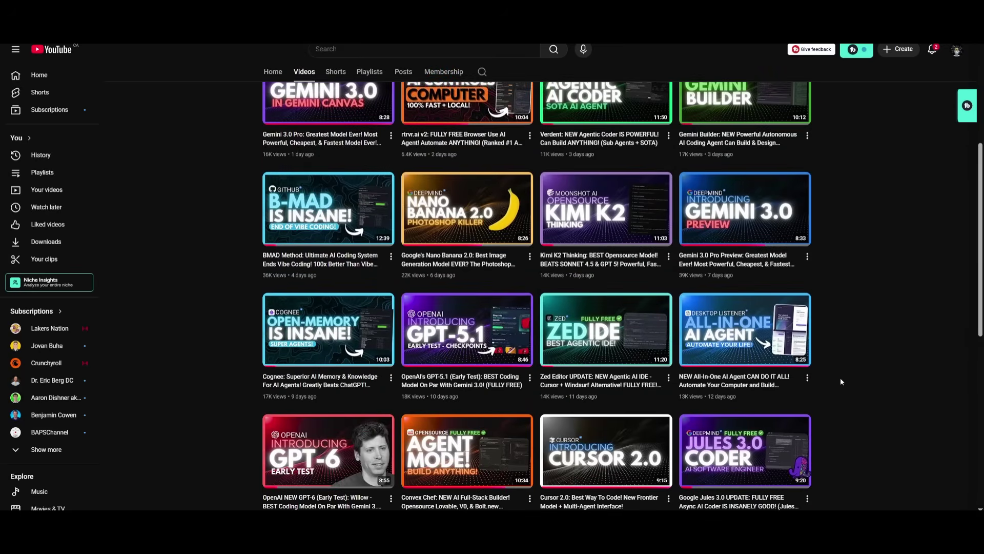
pyautogui.scroll(-6, 850, 405)
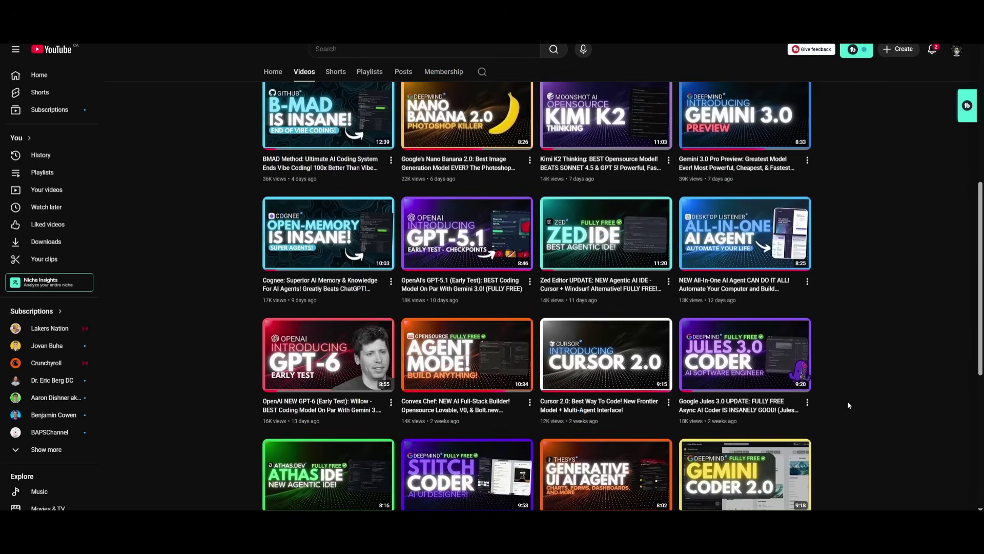
pyautogui.scroll(-3, 833, 410)
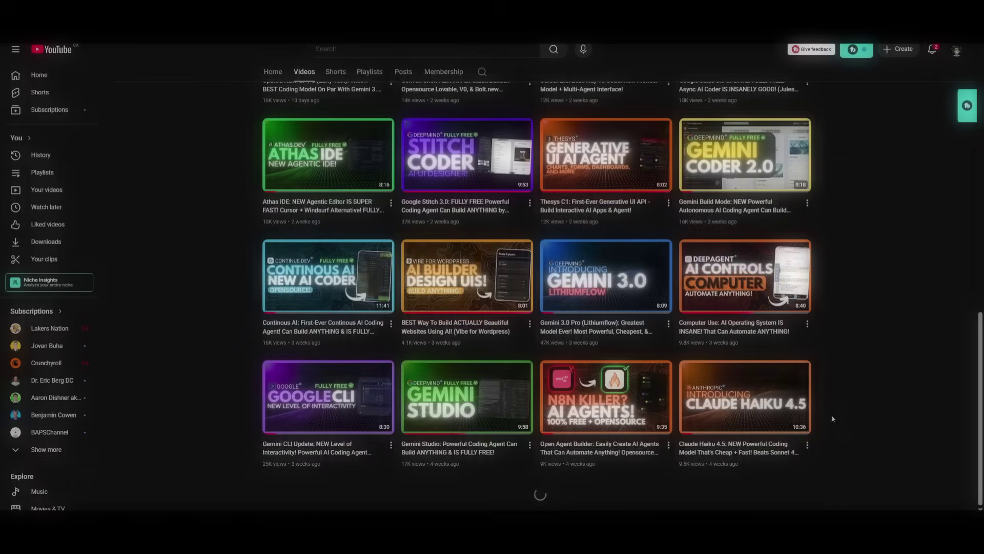